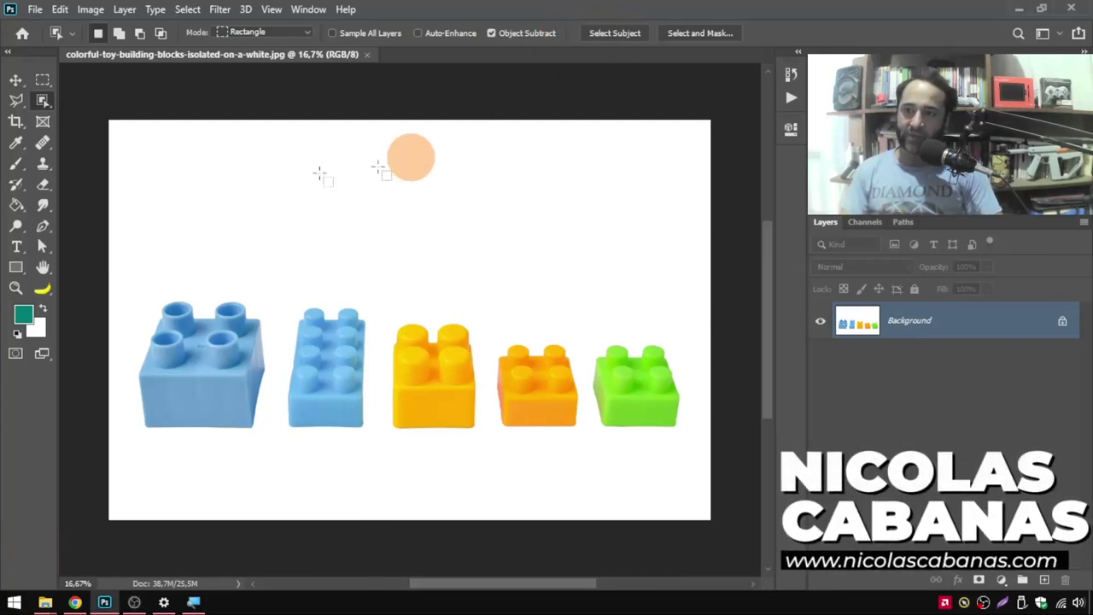
- Switch to the Object Selection Tool and zoom the view out
click(42, 81)
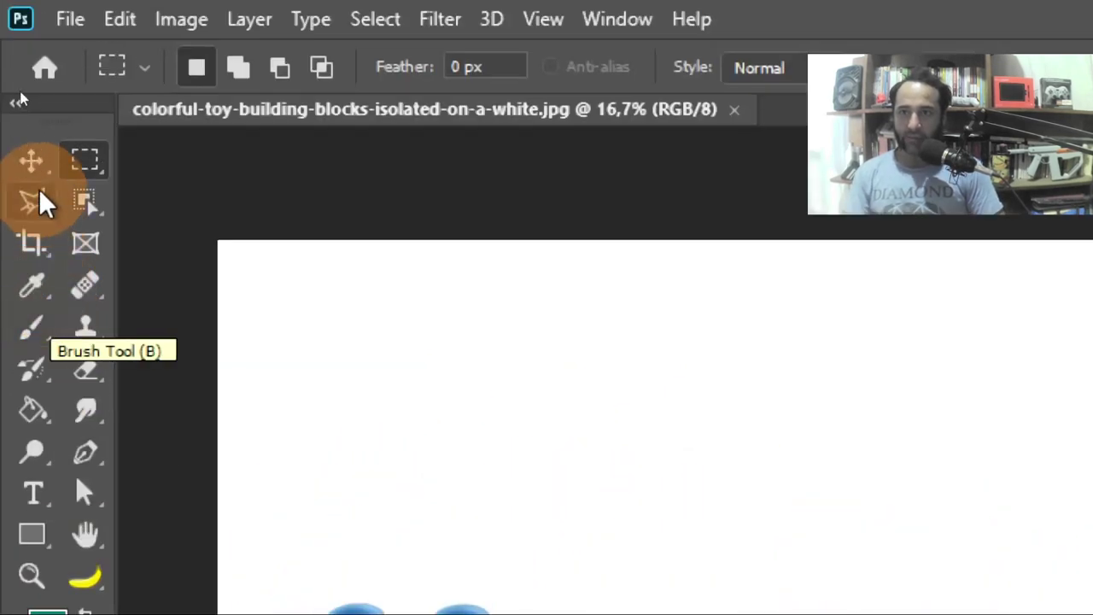
click(83, 201)
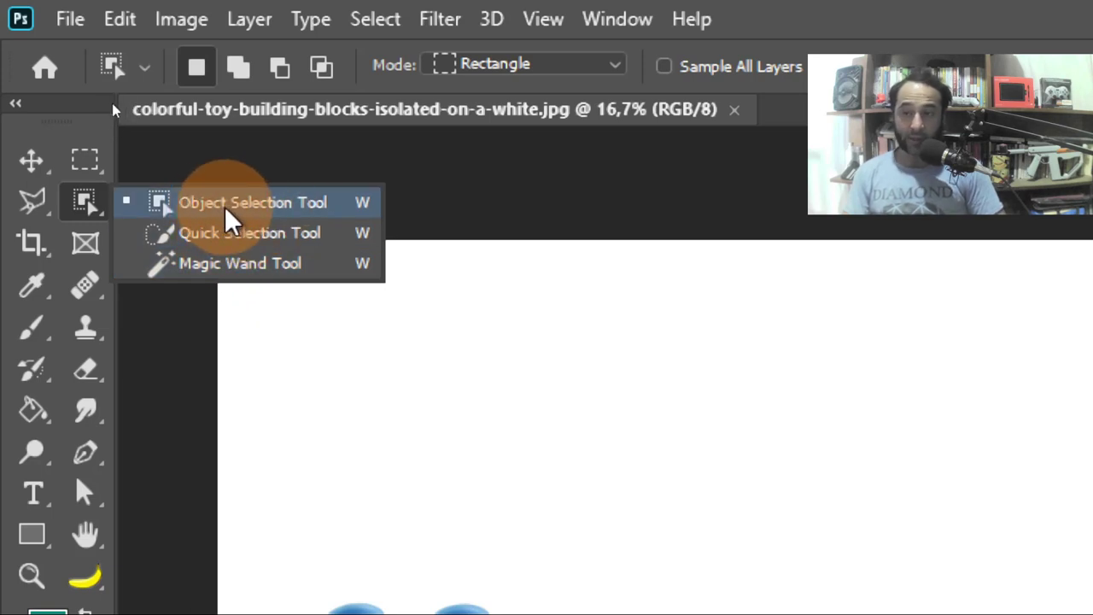
click(201, 206)
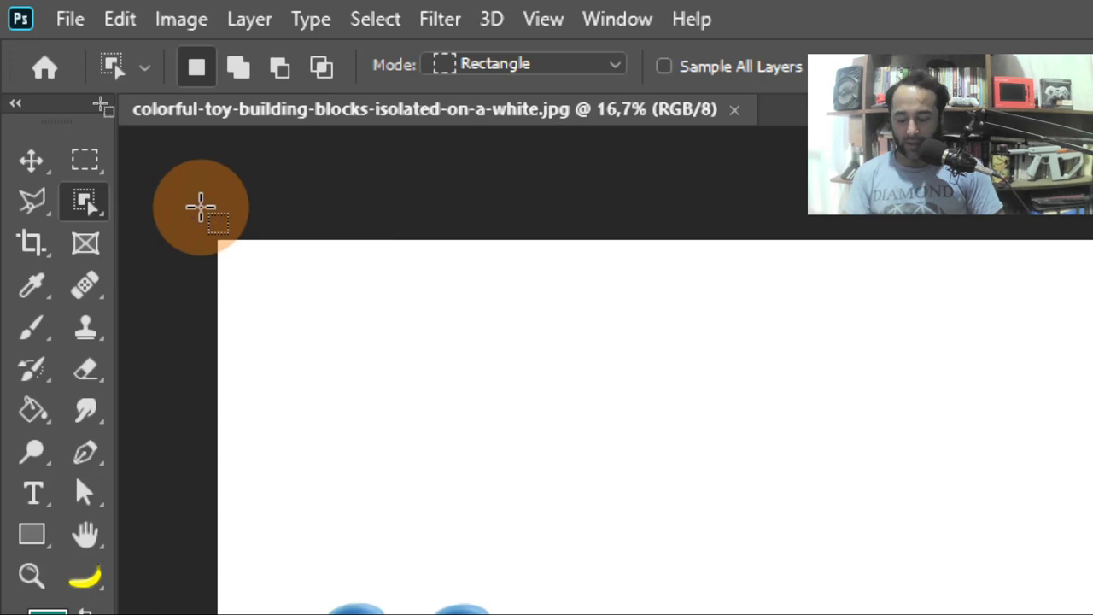
key(super+minus)
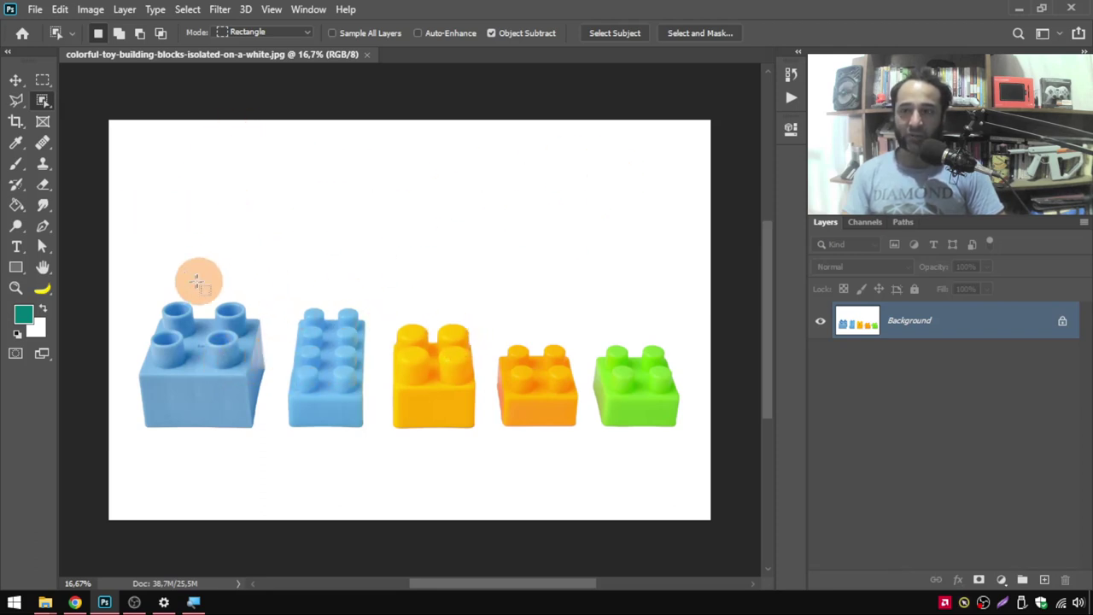
- Box-select the large blue block on the left, then bring up Hue/Saturation
drag(120, 252, 281, 442)
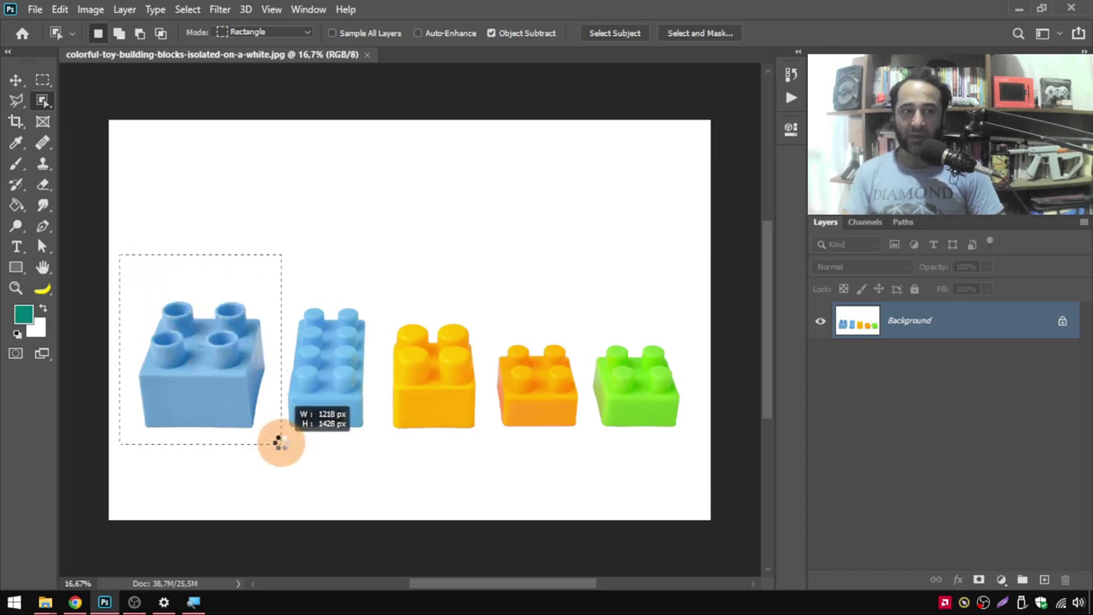
drag(278, 441, 280, 443)
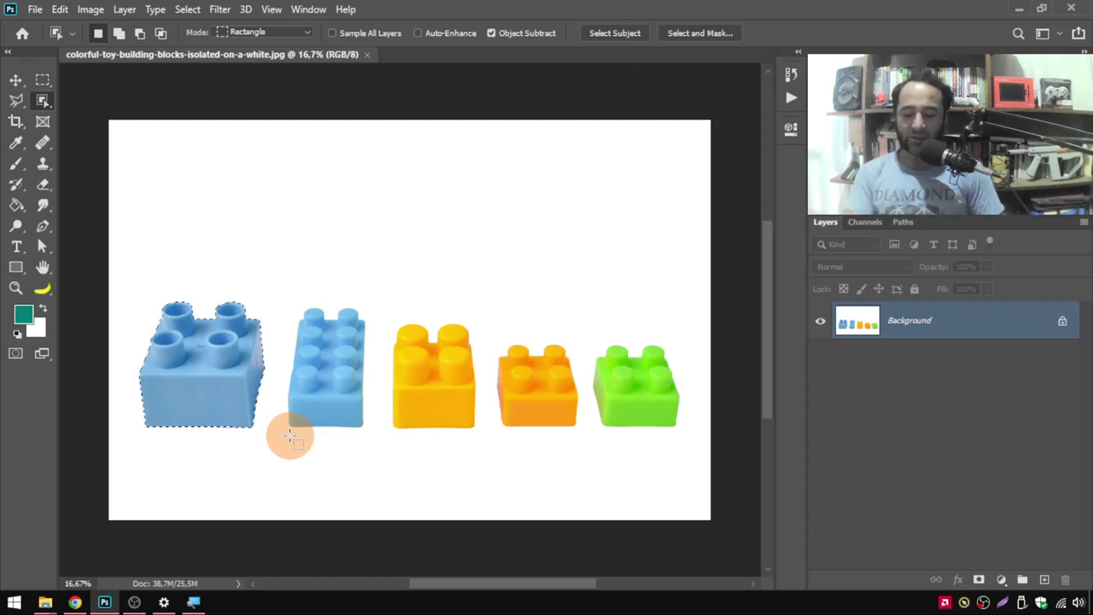
key(ctrl+u)
drag(772, 32, 487, 97)
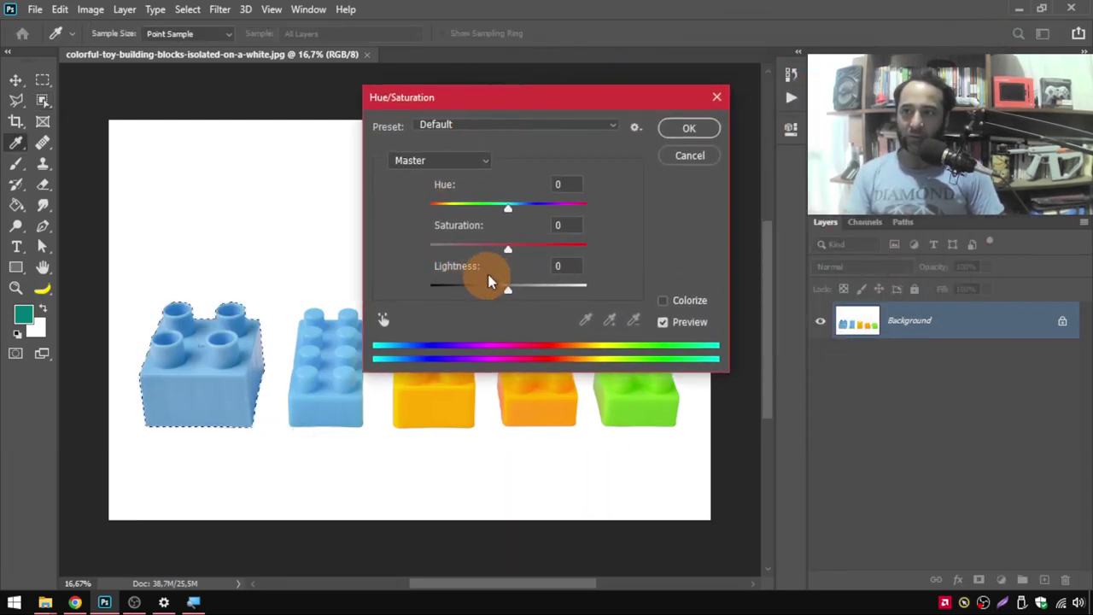
drag(498, 254, 333, 252)
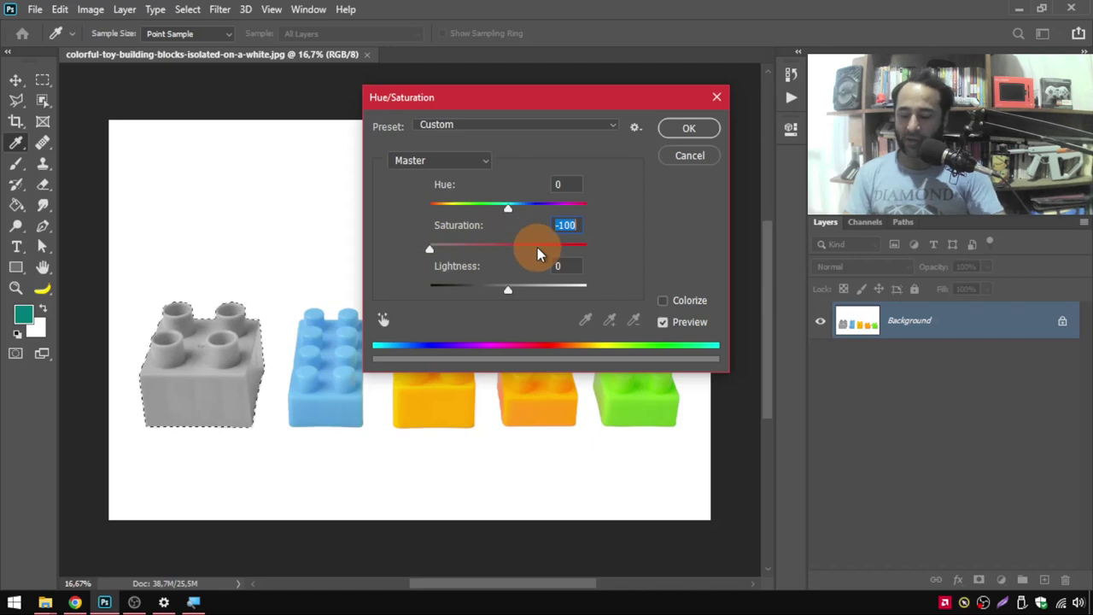
text(0)
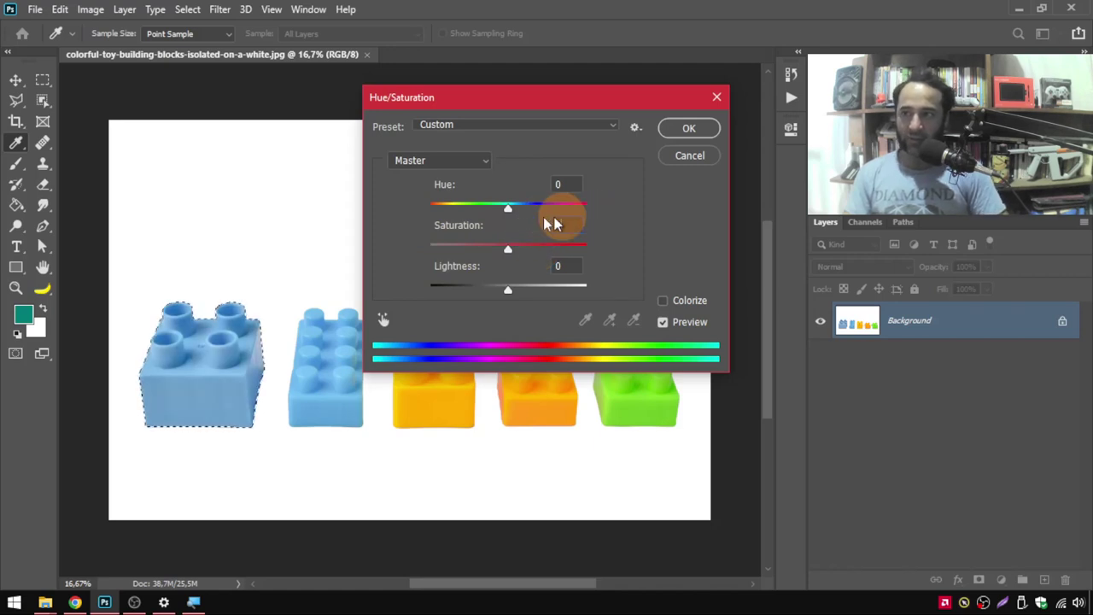
drag(509, 208, 479, 208)
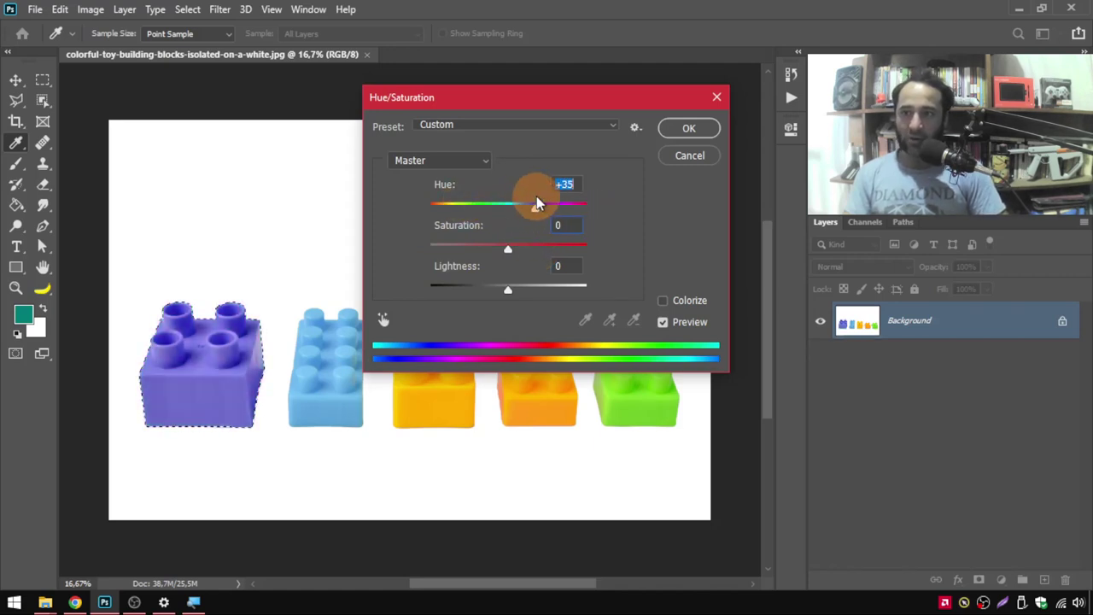
drag(479, 207, 493, 208)
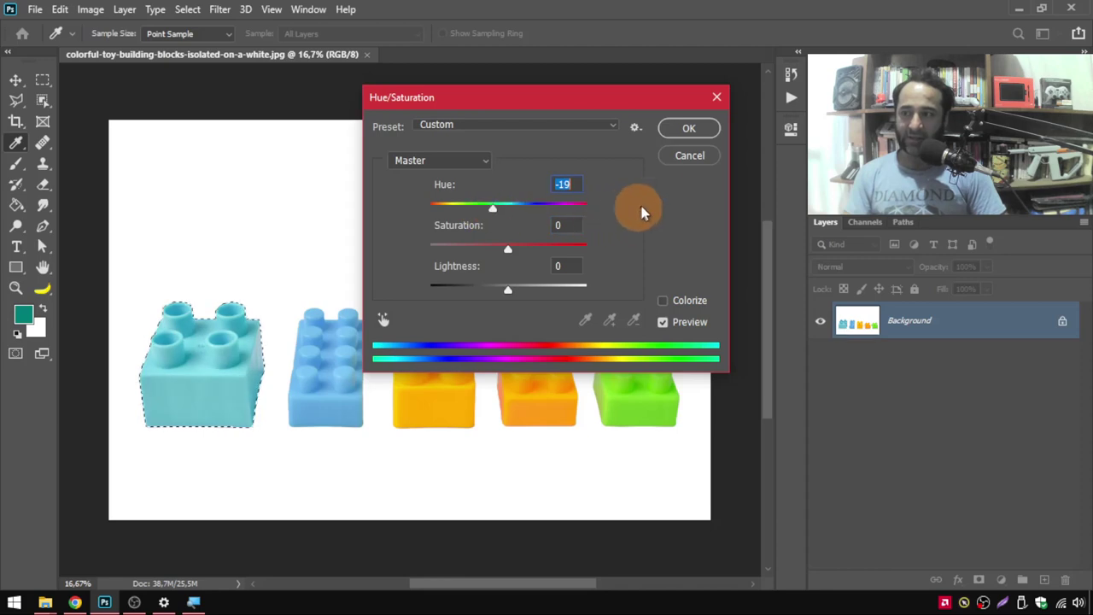
click(687, 157)
key(w)
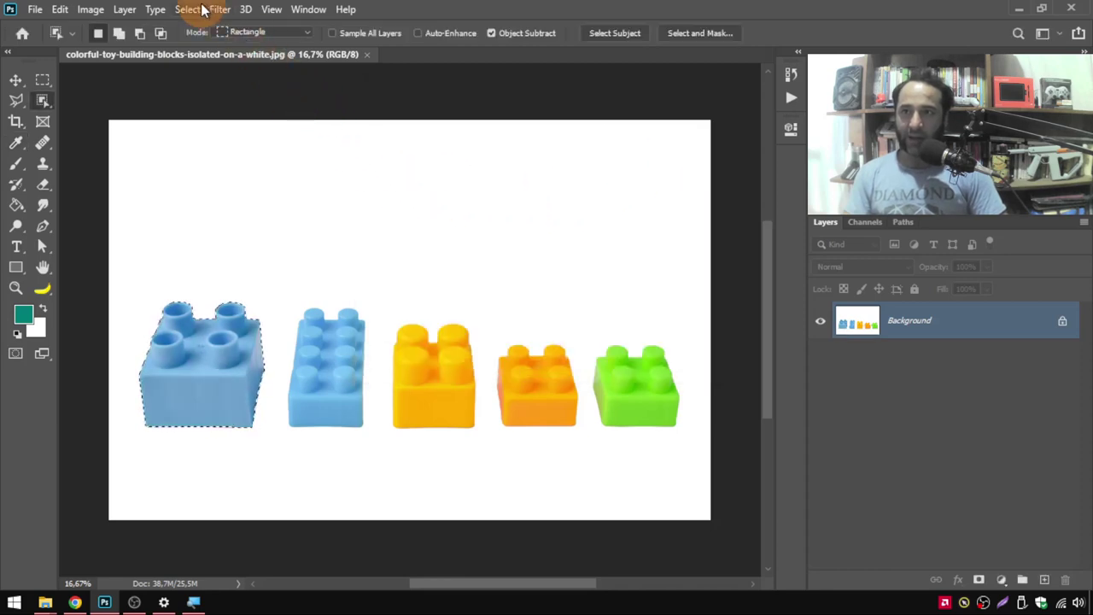
- Deselect the blue block and box-select all five toy blocks with Object Selection
click(189, 9)
click(207, 40)
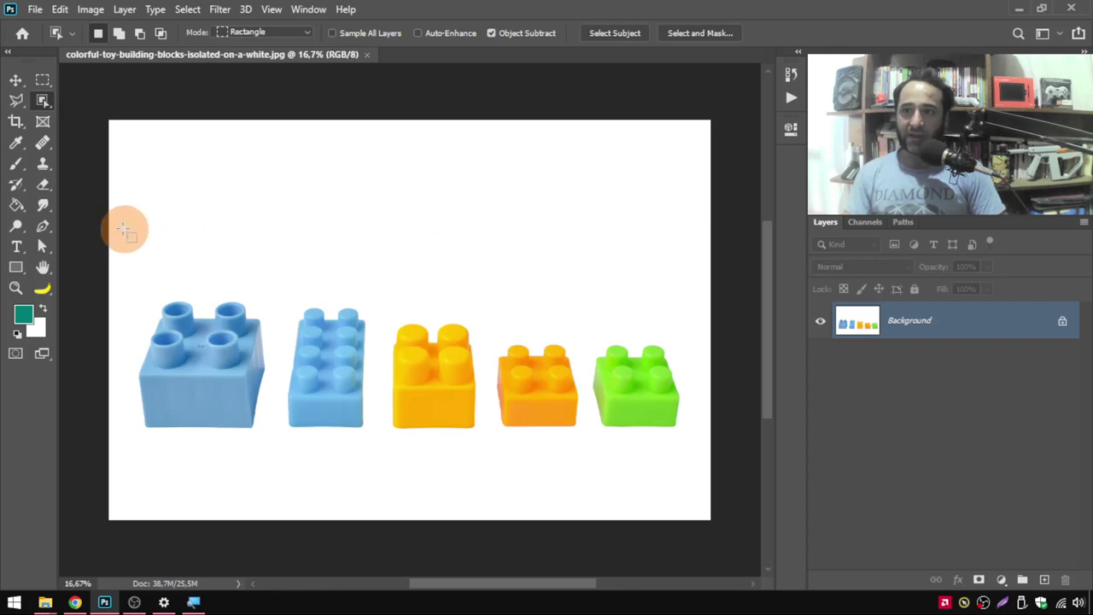
drag(117, 231, 701, 458)
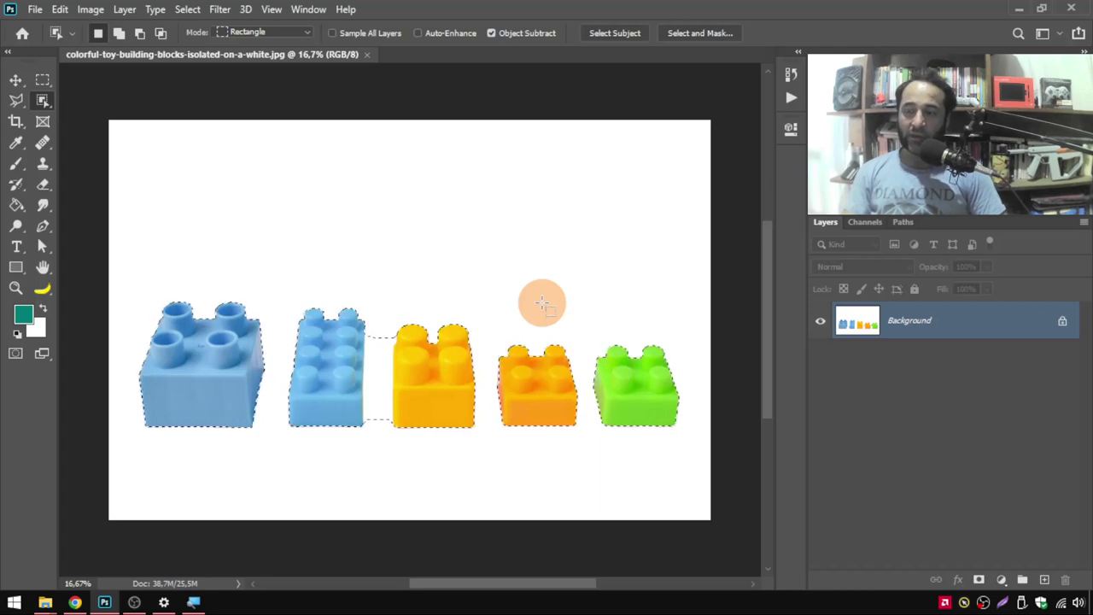
mouse_move(541, 302)
mouse_down()
mouse_move(423, 342)
mouse_move(368, 385)
mouse_up()
- Zoom in on the gap and sample its white background in the Color Picker, then cancel
scroll(369, 386, up, 2)
scroll(373, 391, up, 2)
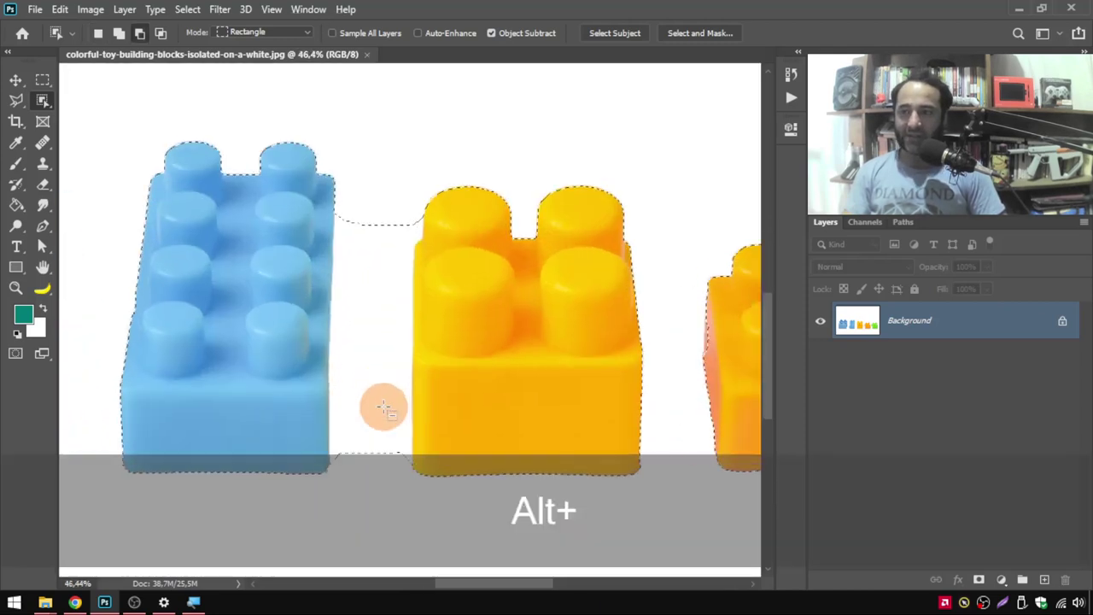
scroll(377, 398, up, 2)
scroll(383, 405, up, 2)
scroll(384, 408, up, 1)
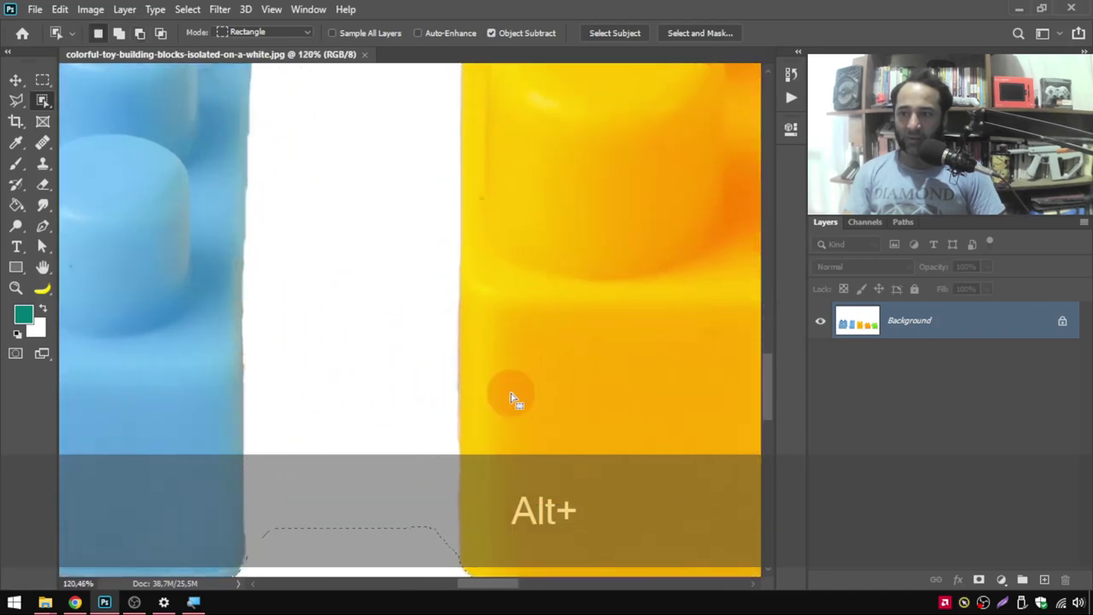
click(23, 314)
drag(364, 103, 600, 101)
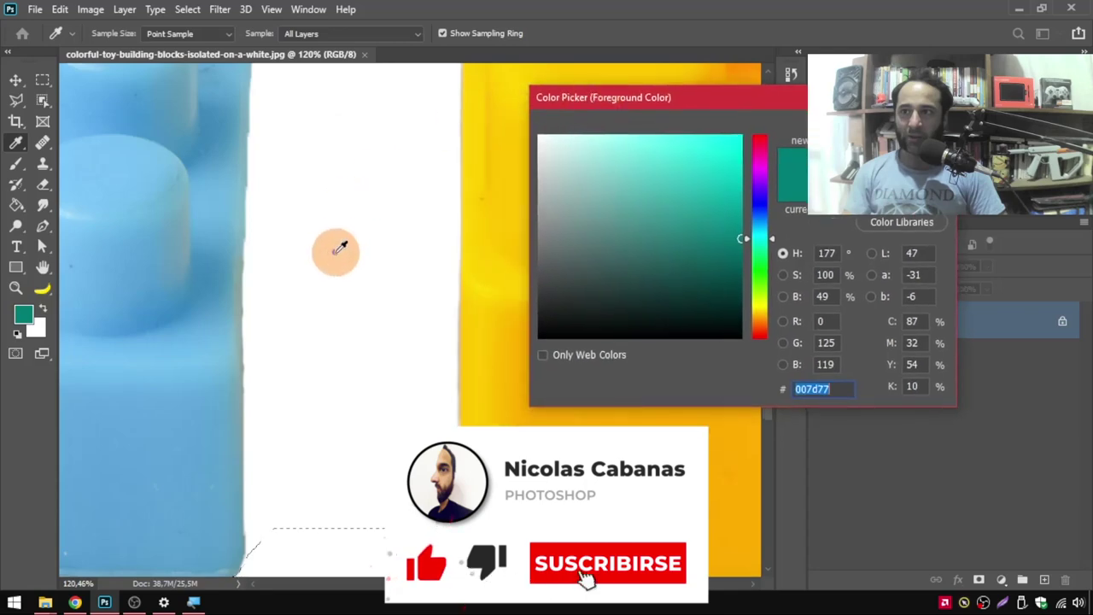
click(348, 251)
drag(356, 340, 311, 316)
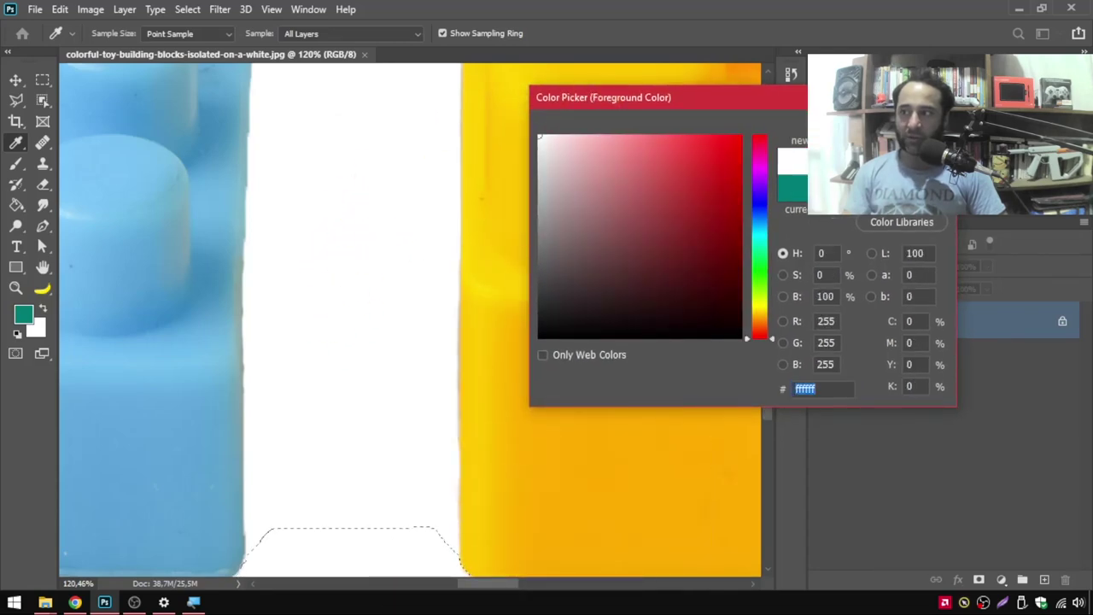
key(Escape)
- Zoom back out and set the selection mode to Subtract from selection
key(w)
scroll(339, 252, down, 2)
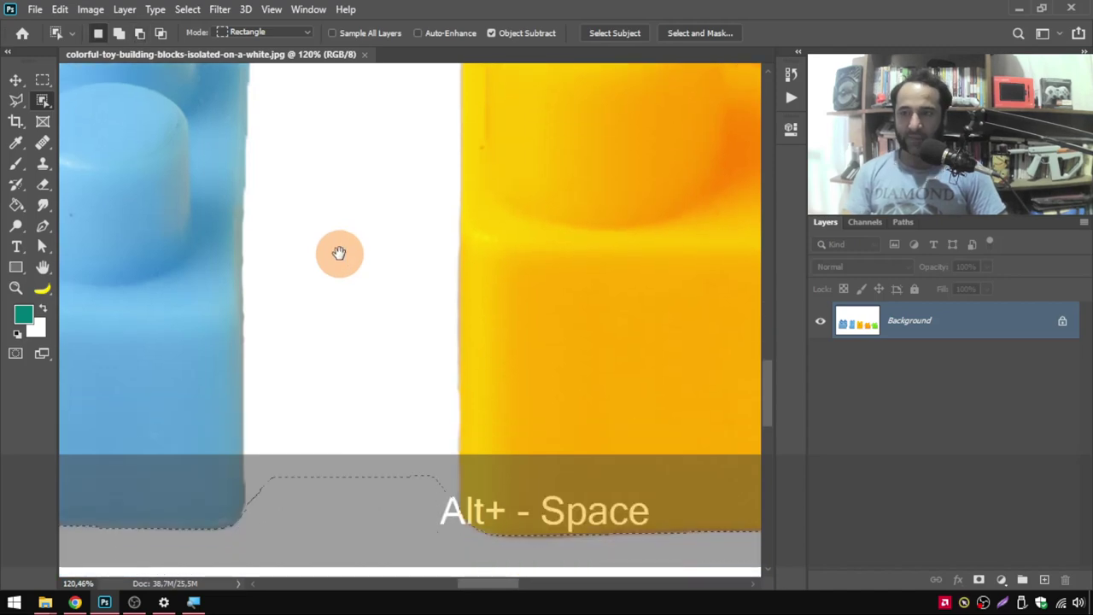
alt+click(339, 253)
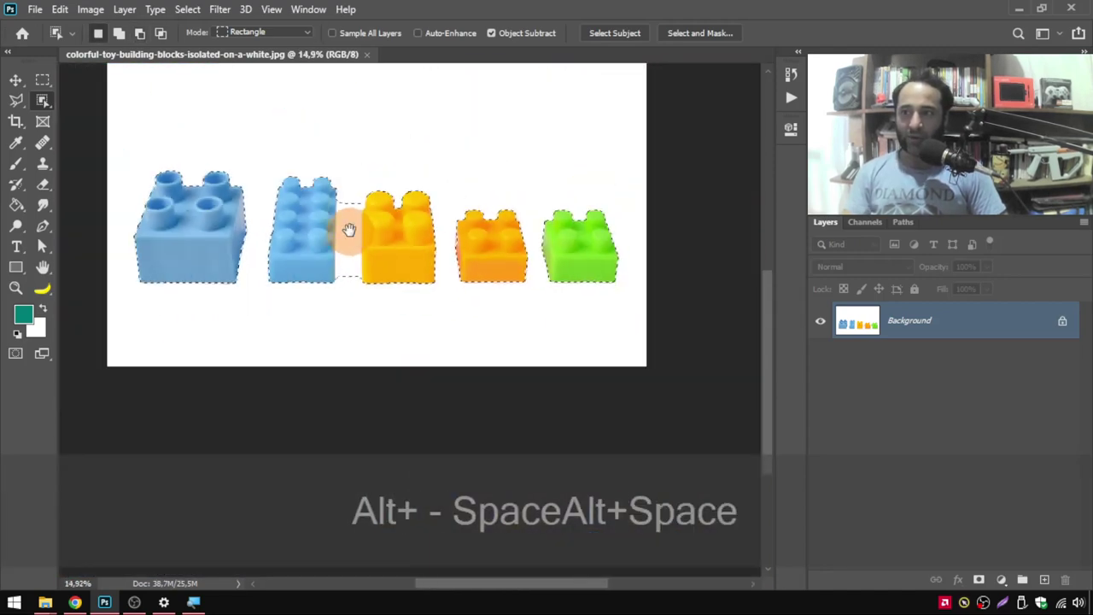
scroll(290, 290, up, 2)
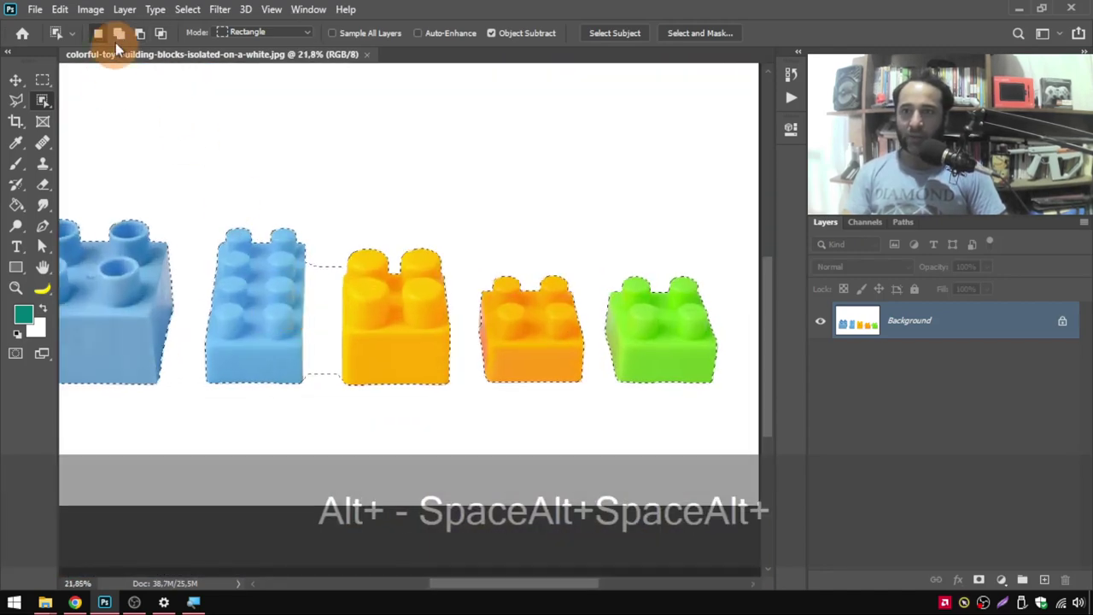
click(141, 34)
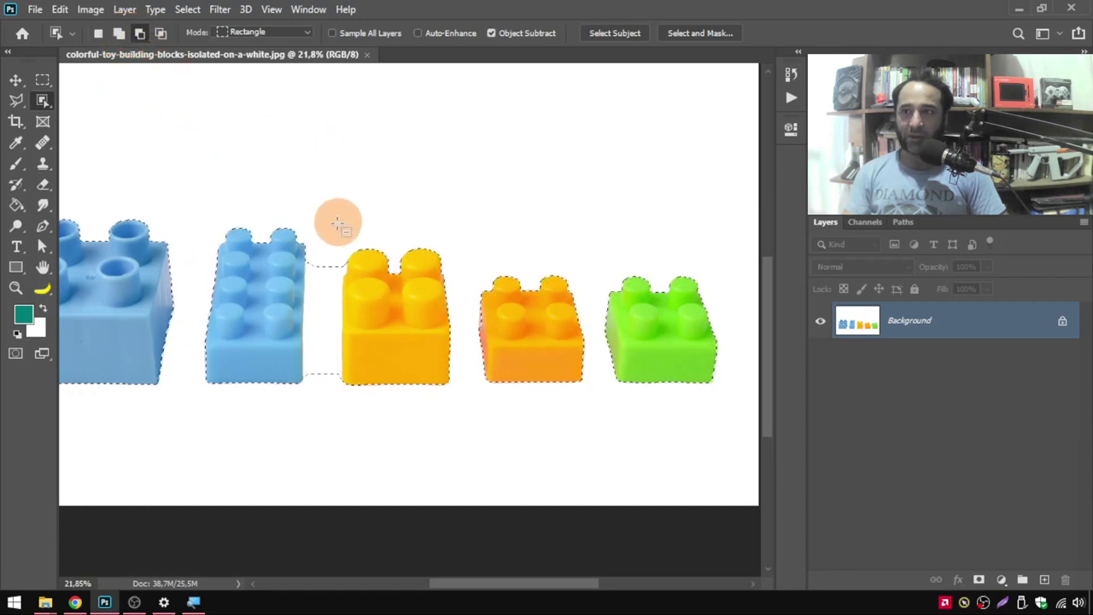
- Subtract the white gap between the blue and yellow blocks from the selection
drag(305, 246, 352, 415)
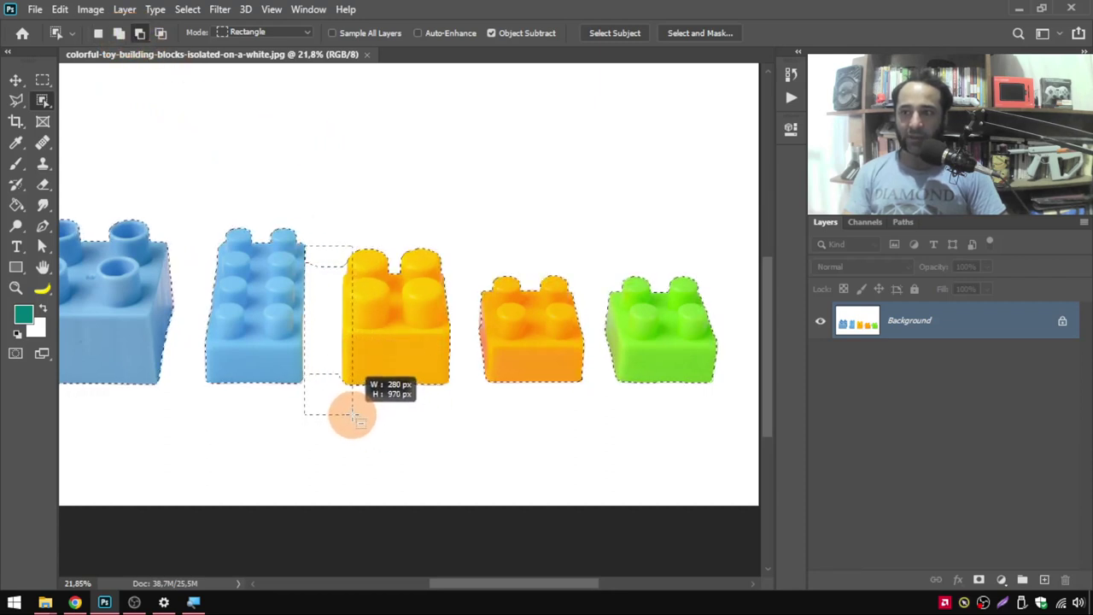
drag(353, 415, 346, 402)
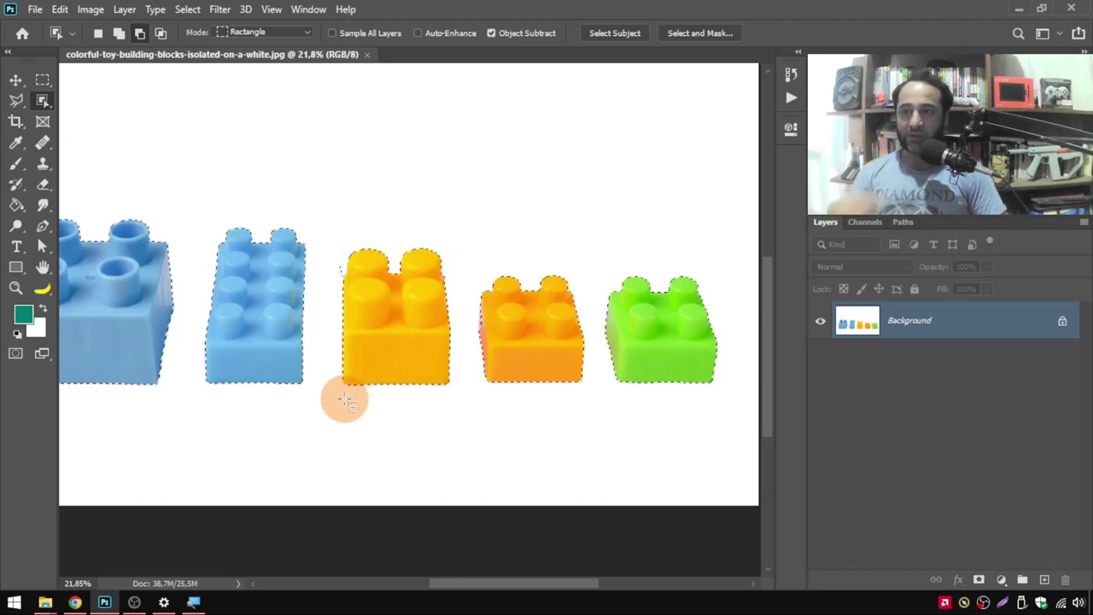
drag(324, 251, 352, 282)
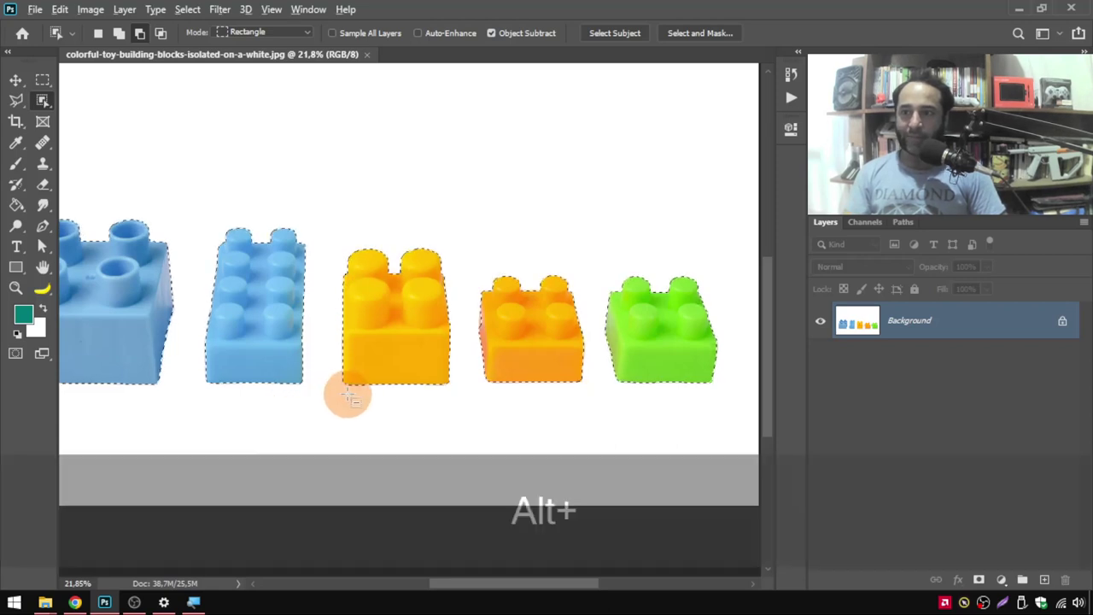
scroll(346, 389, down, 2)
click(141, 35)
click(282, 346)
click(376, 317)
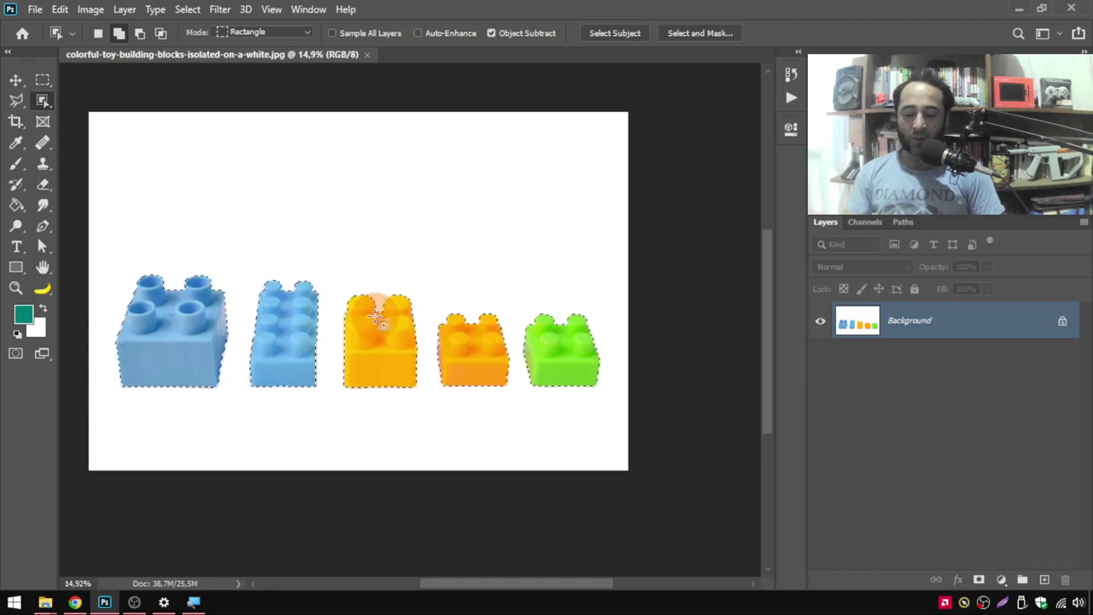
- Open Hue/Saturation and cancel it, leaving the colours unchanged
key(ctrl+u)
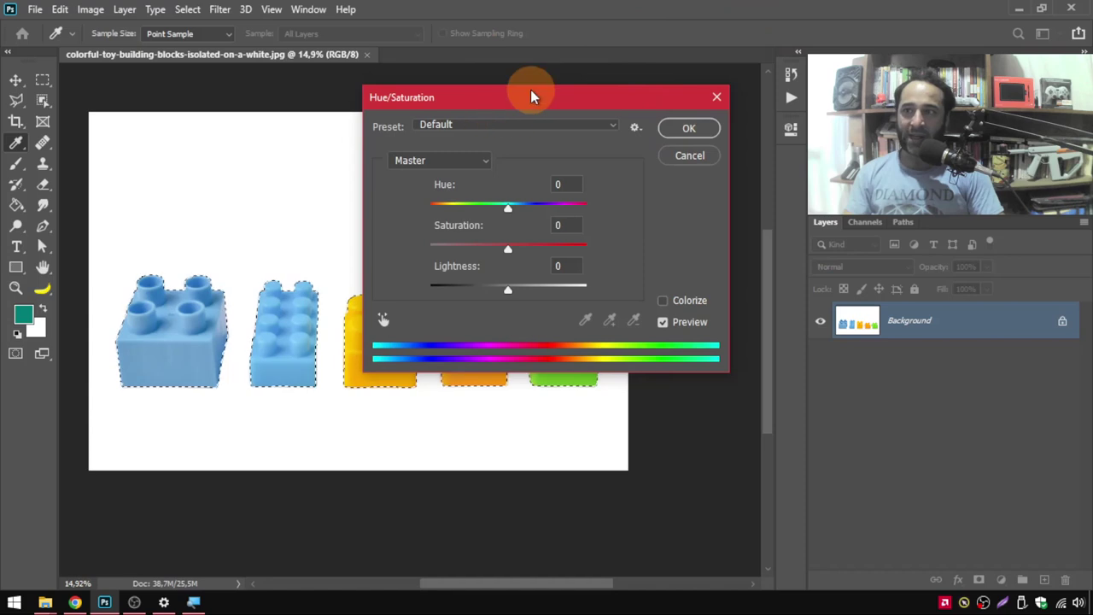
drag(530, 95, 366, 136)
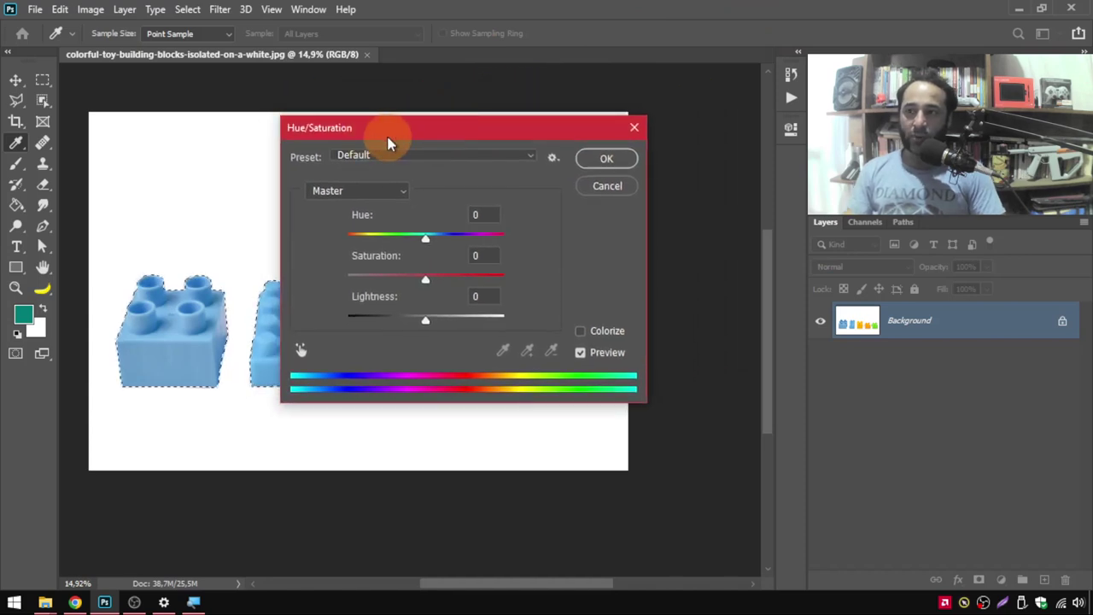
key(Escape)
key(w)
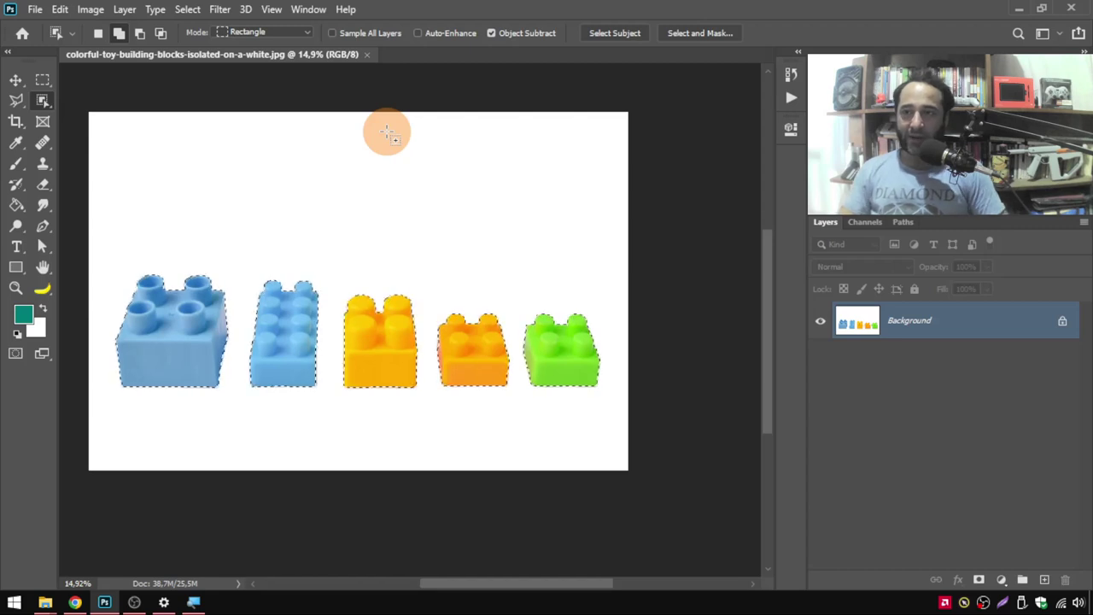
- Show the Layer > New Adjustment Layer list for the five selected blocks
key(super+equal)
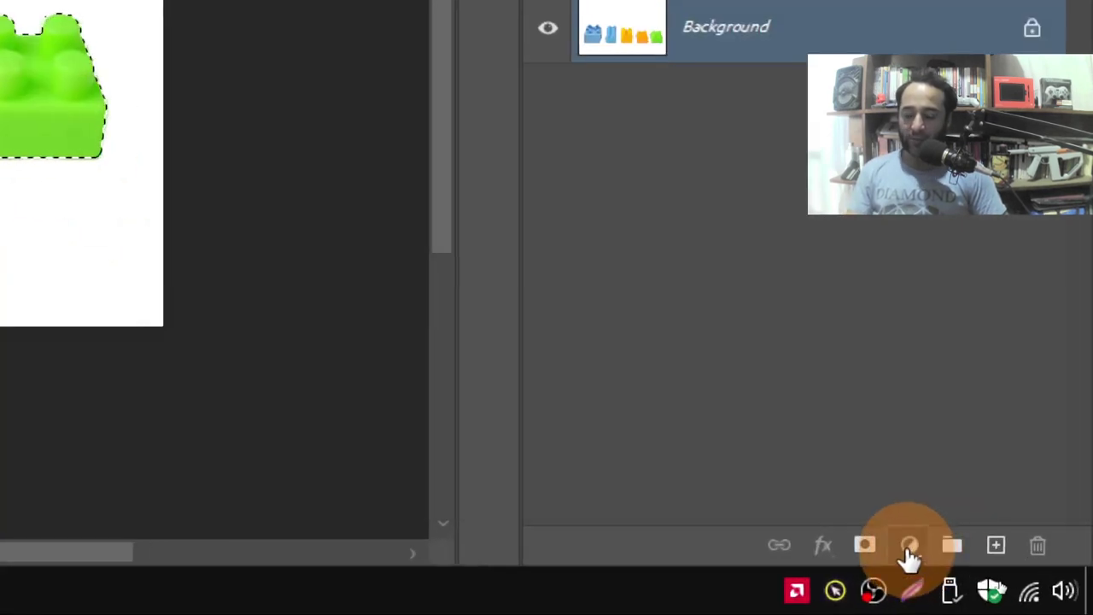
key(super+minus)
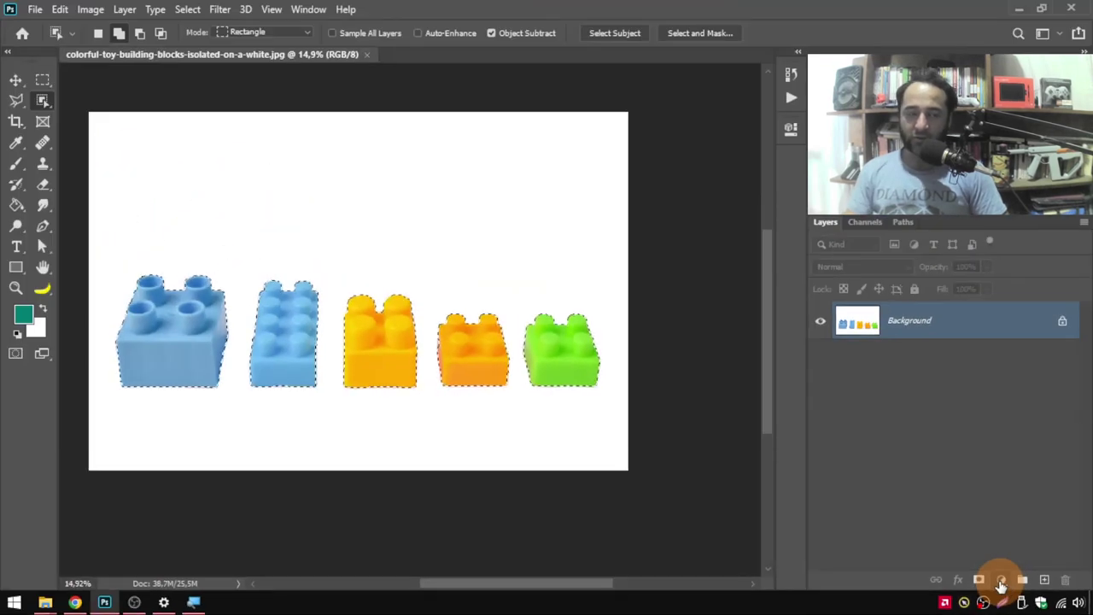
click(1000, 581)
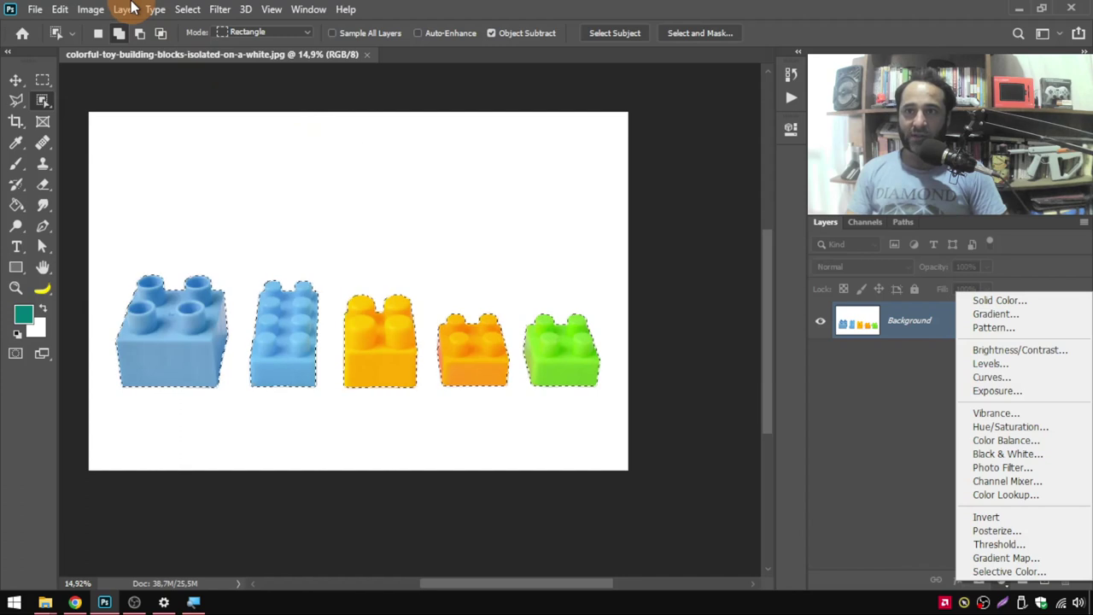
click(128, 8)
click(128, 8)
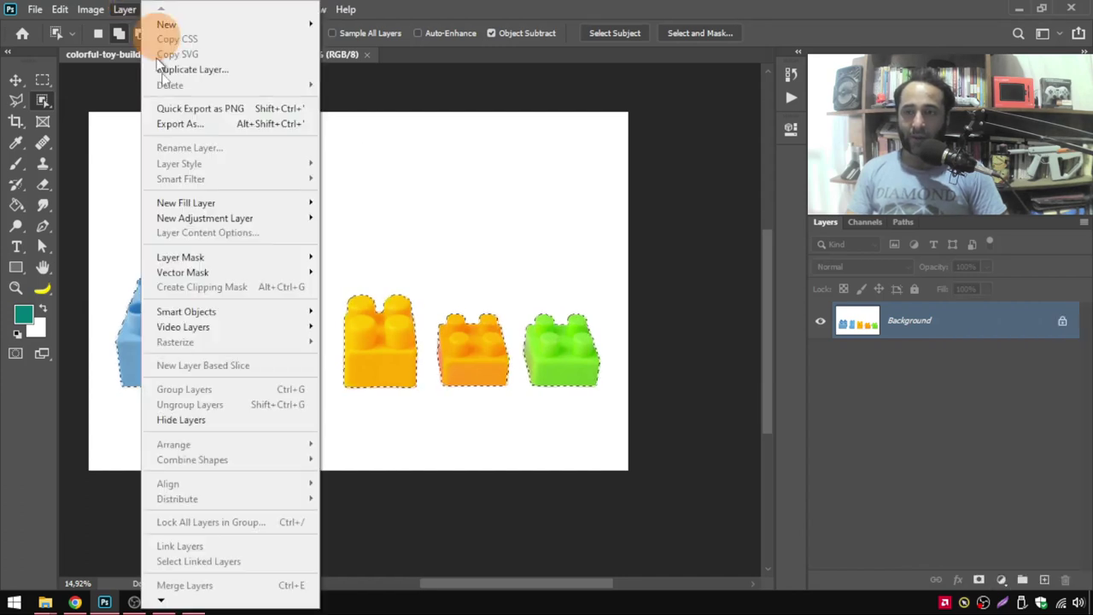
mouse_move(204, 217)
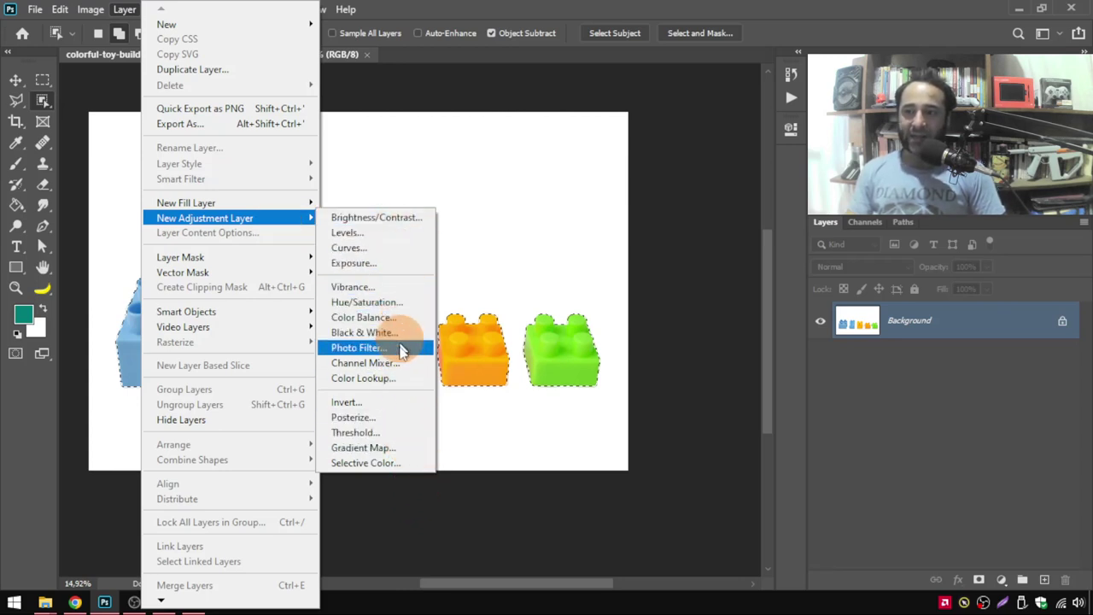
- Add a Hue/Saturation 1 adjustment layer masked to the blocks, settling saturation at -7
click(410, 303)
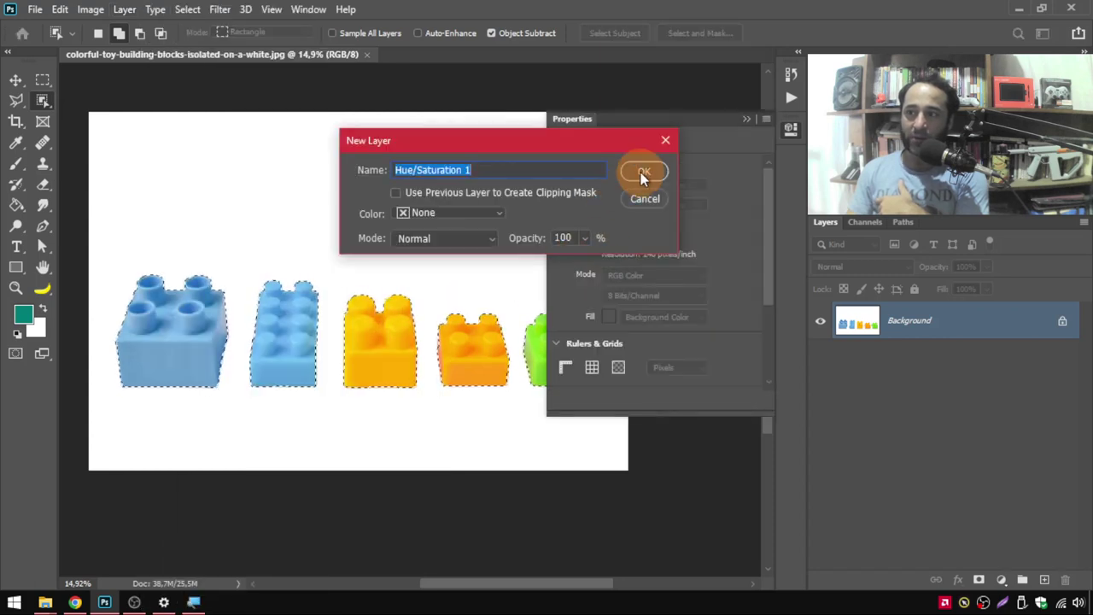
click(642, 173)
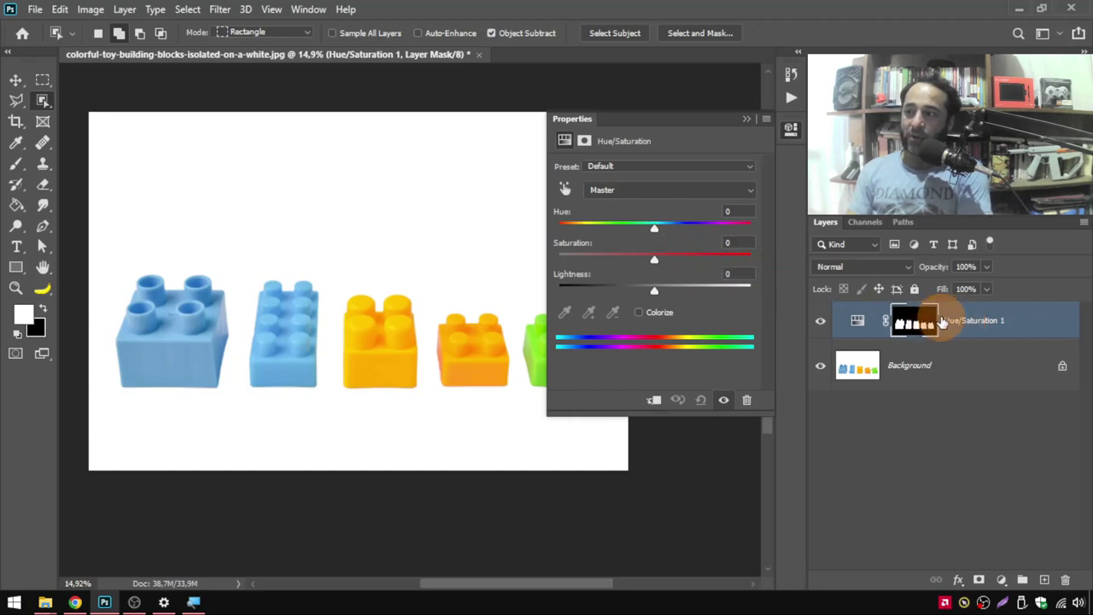
drag(654, 259, 480, 263)
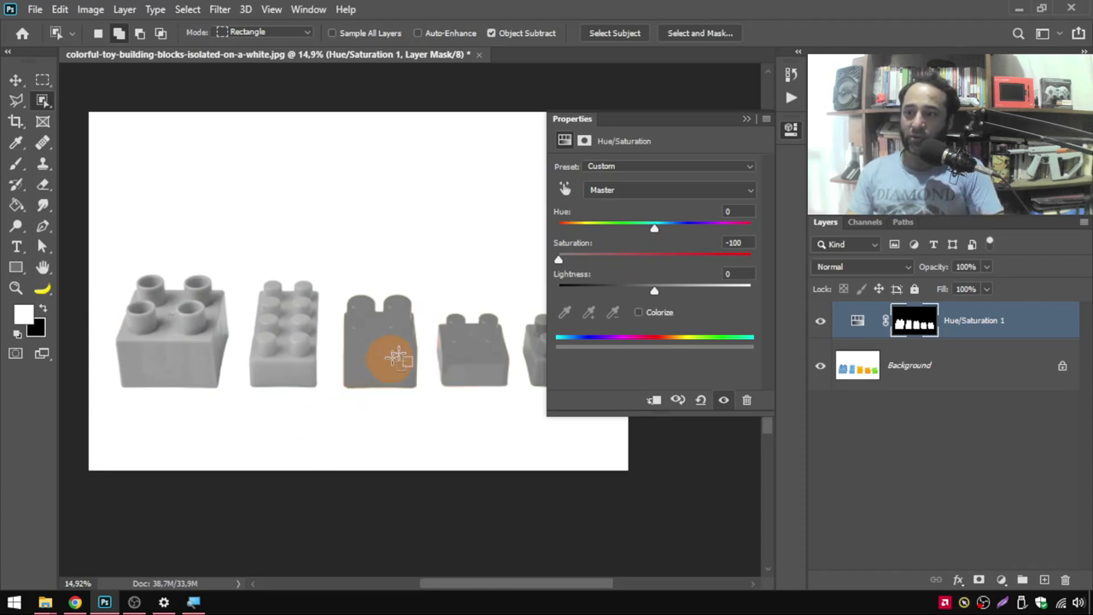
mouse_move(439, 341)
mouse_down()
mouse_move(344, 359)
mouse_move(286, 309)
mouse_up()
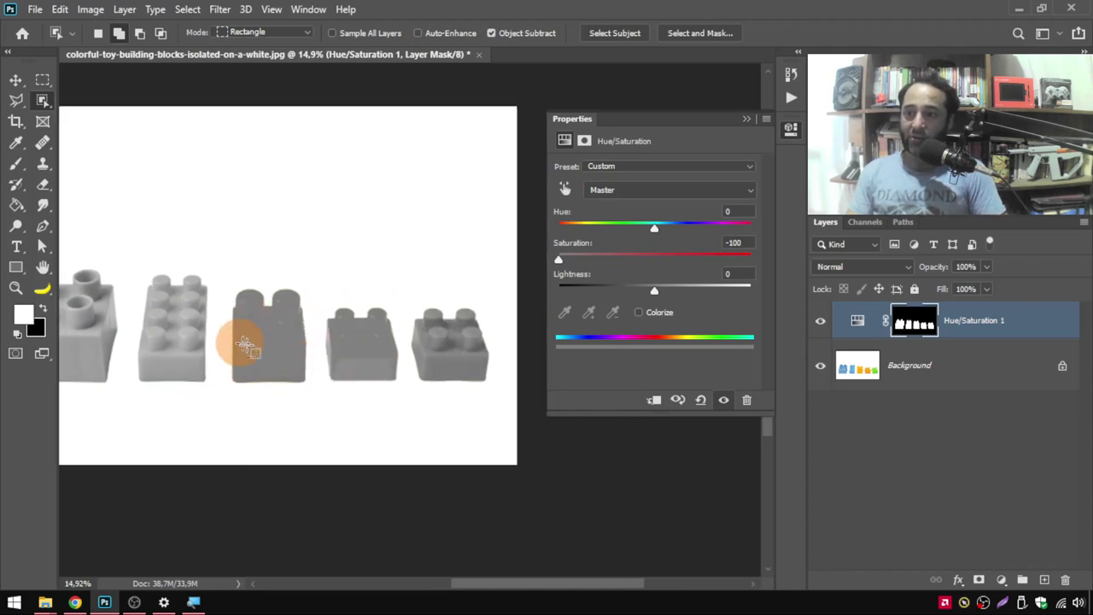
drag(590, 258, 666, 258)
drag(293, 370, 343, 368)
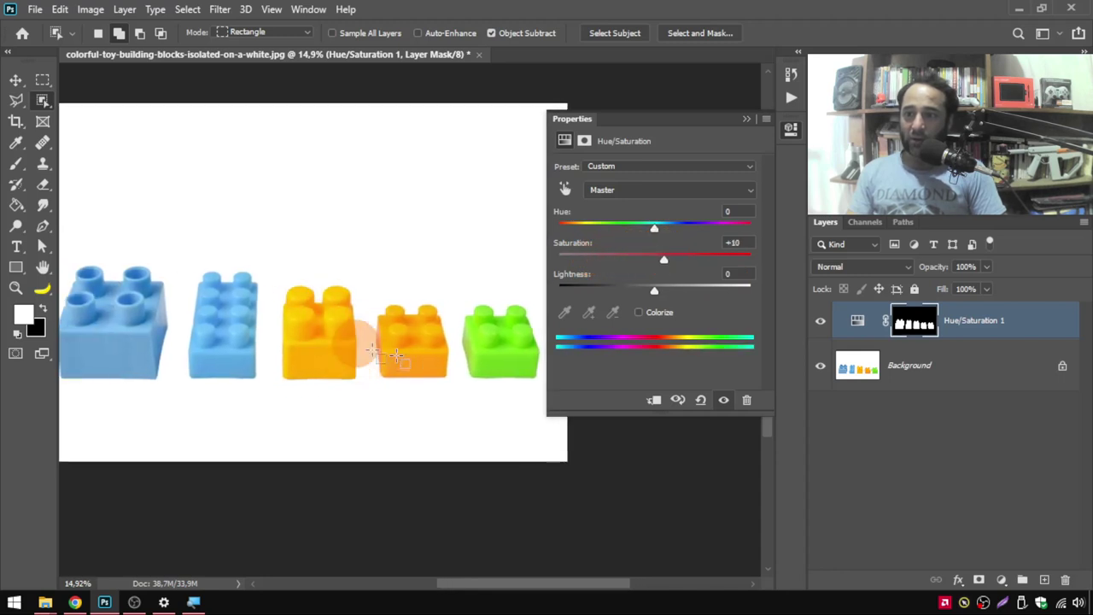
mouse_move(664, 258)
mouse_down()
mouse_move(631, 259)
mouse_move(647, 258)
mouse_up()
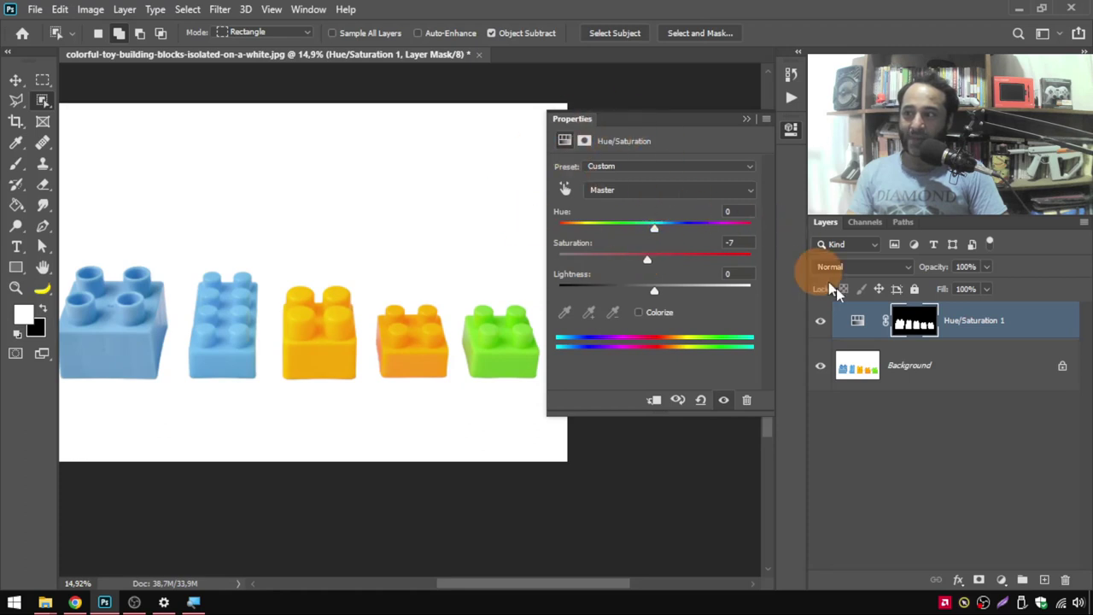
click(902, 329)
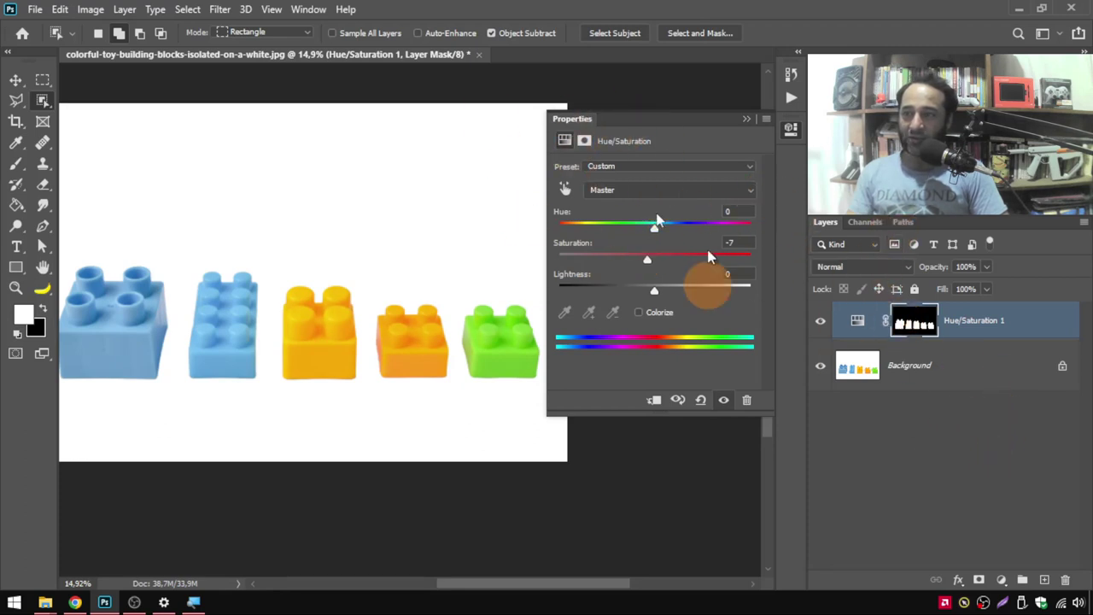
click(125, 10)
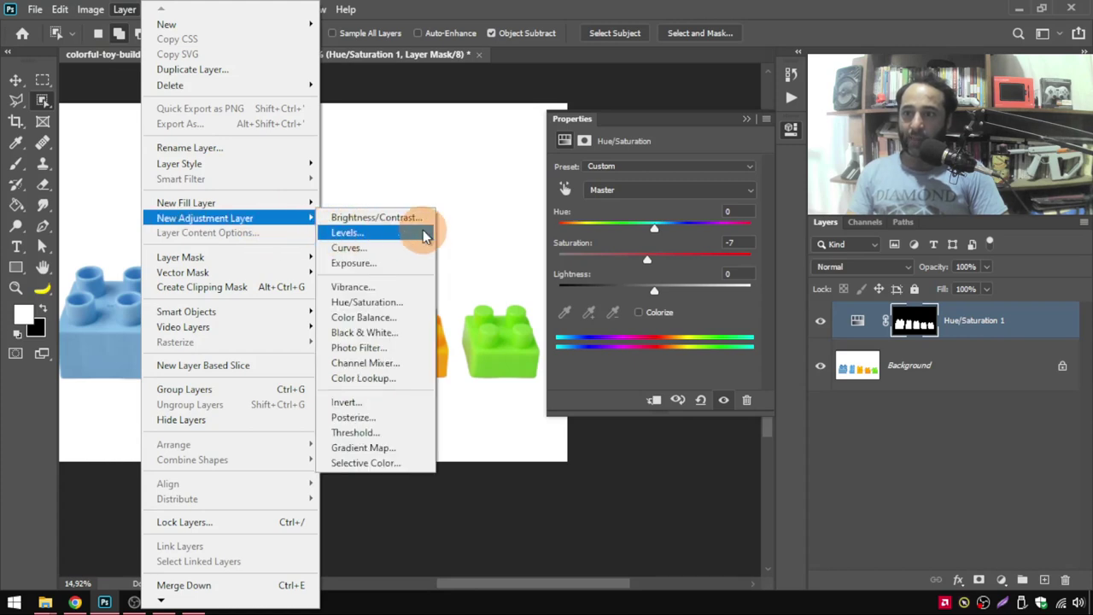
- Add a Black & White 1 adjustment layer, turning the image gray
click(413, 340)
click(654, 166)
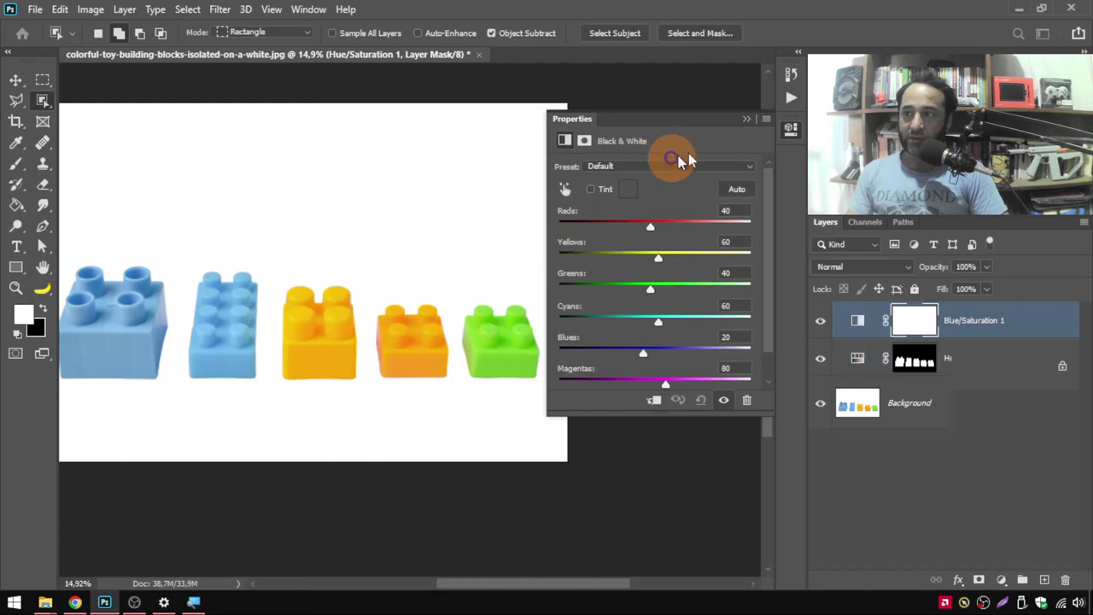
drag(920, 367, 914, 352)
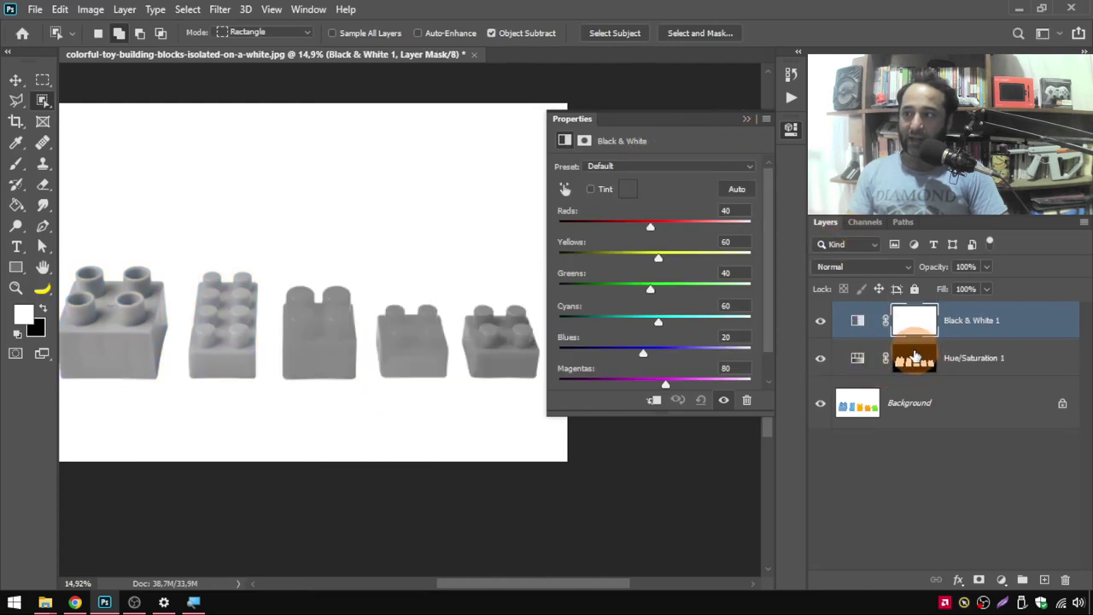
- Alt-drag the Hue/Saturation blocks mask onto Black & White 1 to copy it
click(907, 360)
key(alt+bracketright)
click(916, 357)
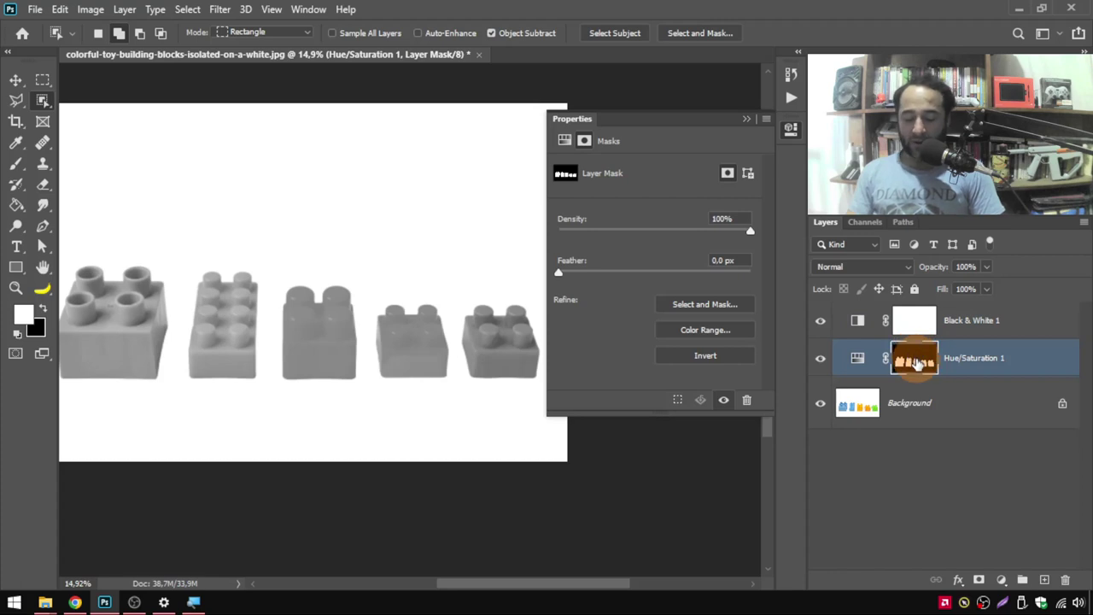
key(alt)
alt+click(922, 362)
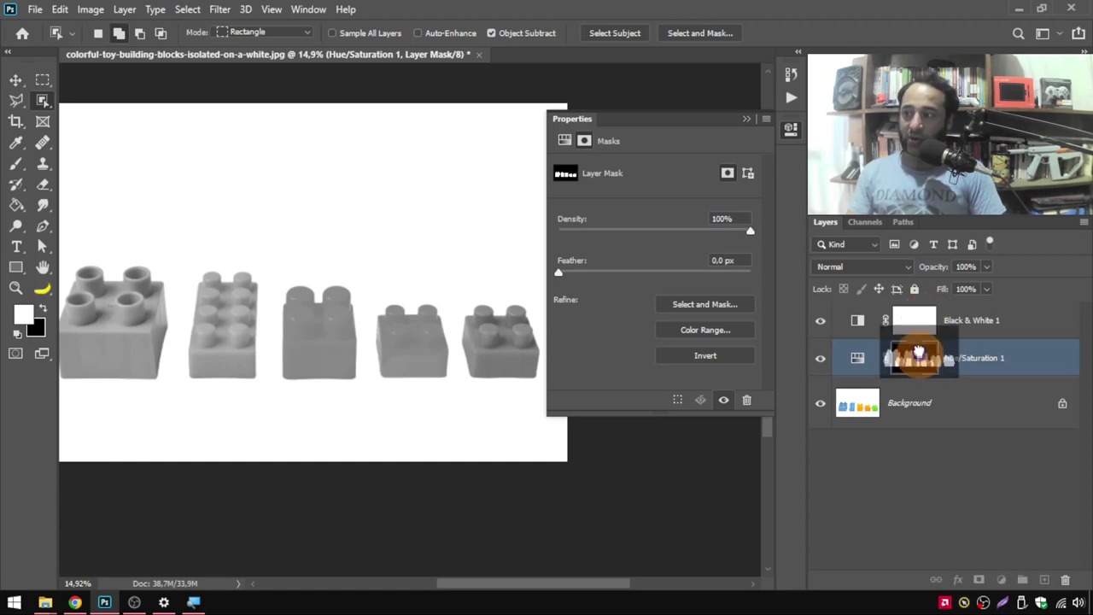
drag(915, 363, 915, 320)
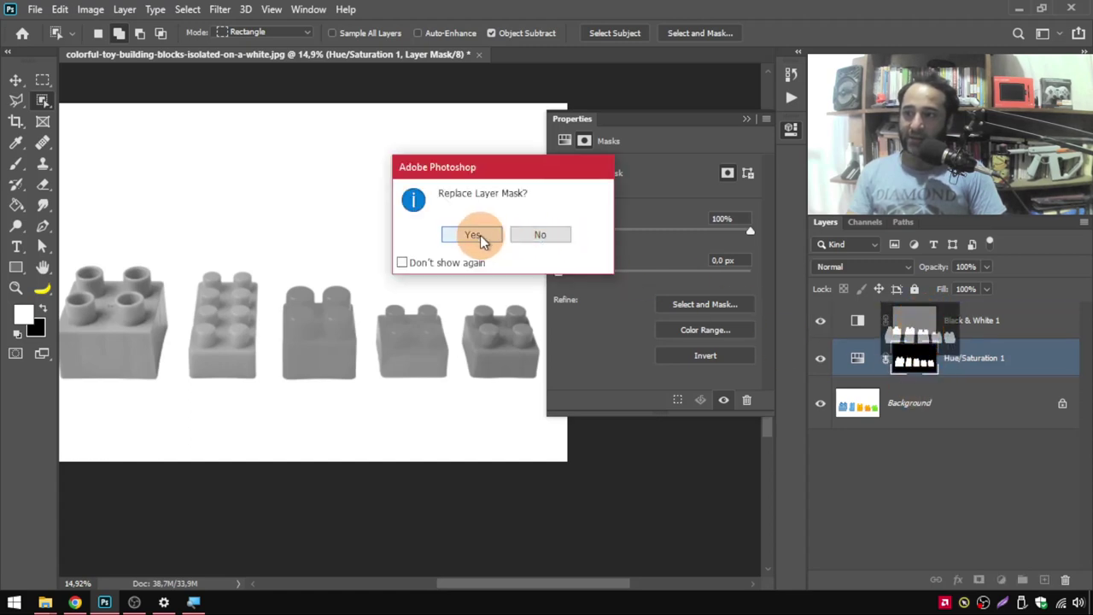
- Replace the Black & White mask with the blocks mask and delete Hue/Saturation 1
click(473, 234)
click(884, 359)
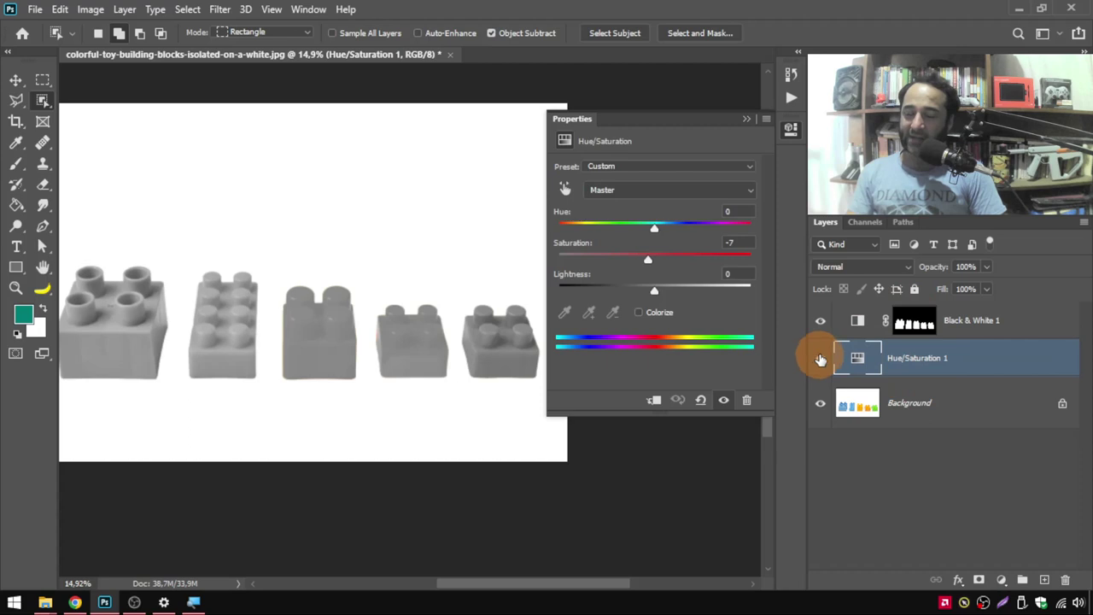
drag(915, 362, 1065, 580)
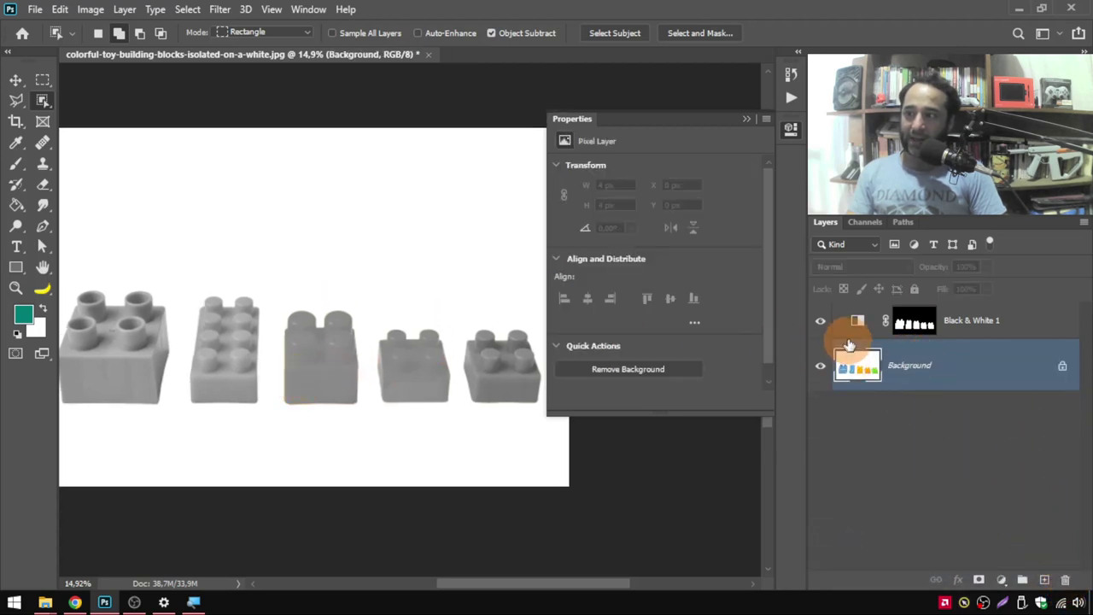
- Raise Black & White 1 Yellows to 125 so the yellow blocks turn near-white
click(857, 320)
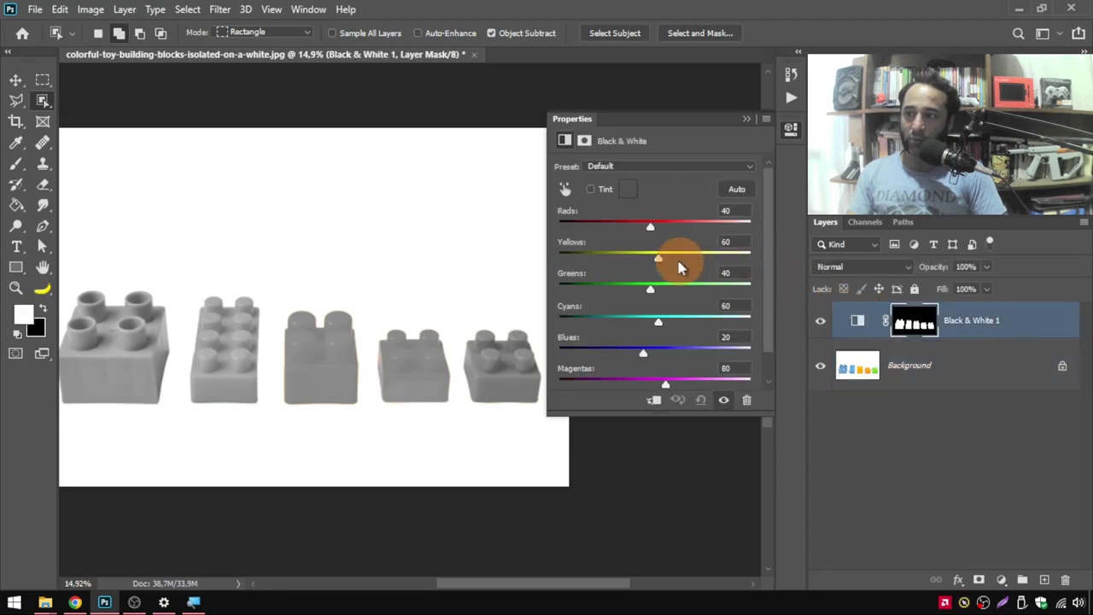
drag(663, 261, 620, 263)
drag(680, 257, 683, 256)
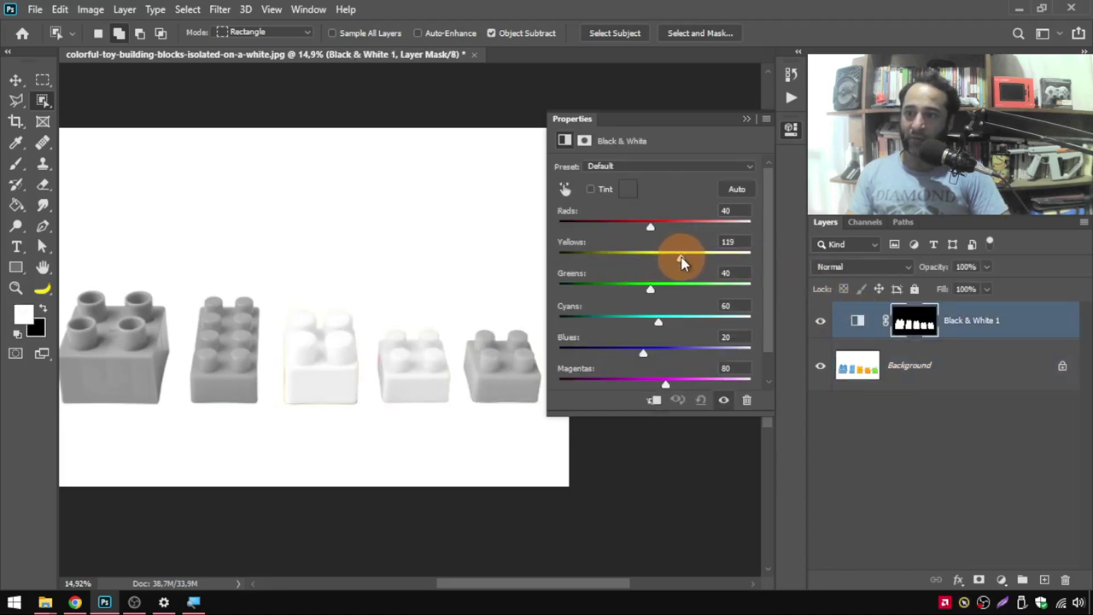
key(z)
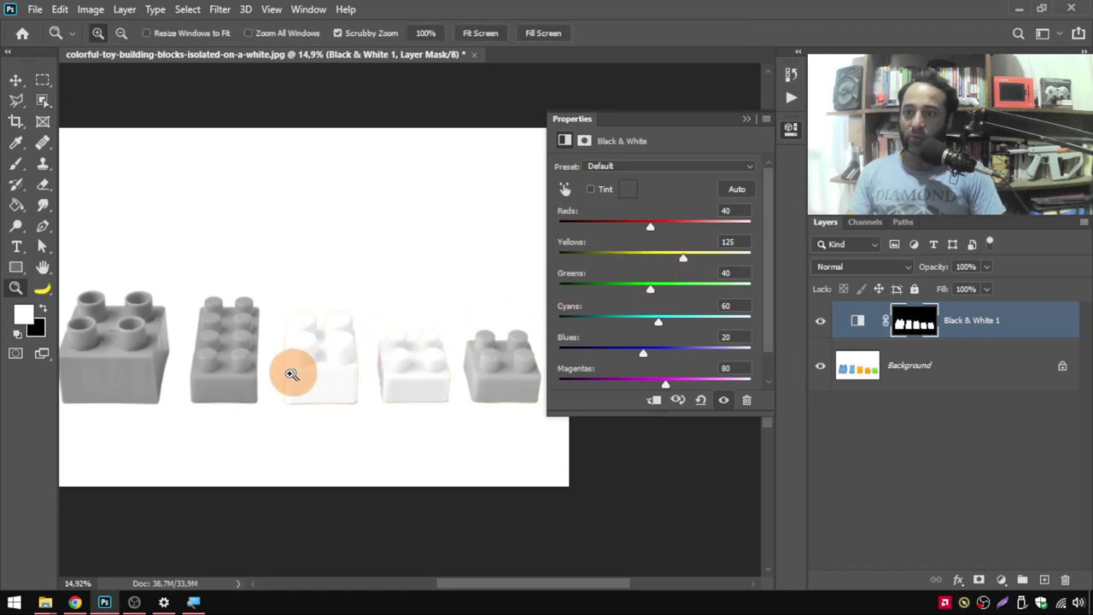
drag(287, 370, 348, 361)
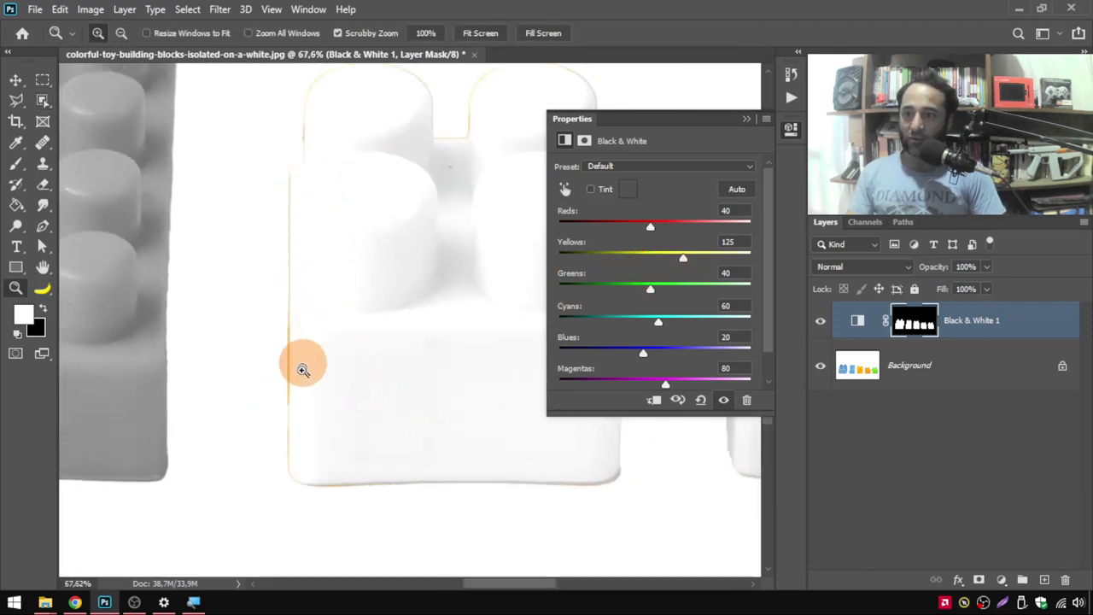
- Scroll around the zoomed view to inspect the near-white blocks' edges
scroll(347, 383, up, 2)
scroll(347, 384, right, 2)
scroll(398, 350, up, 2)
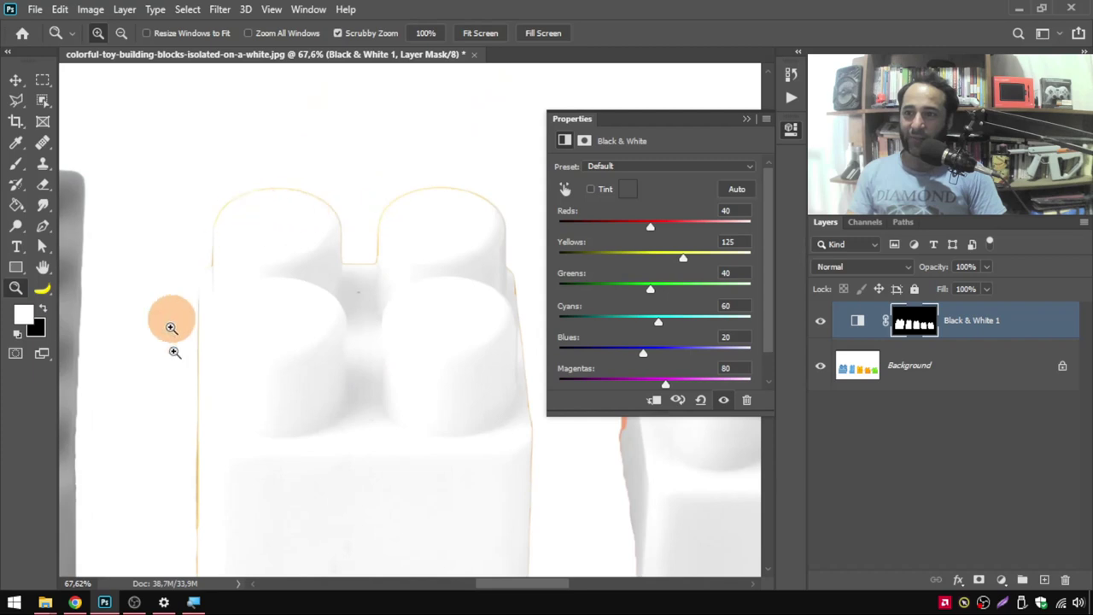
scroll(170, 287, down, 3)
scroll(171, 288, left, 2)
scroll(310, 227, left, 2)
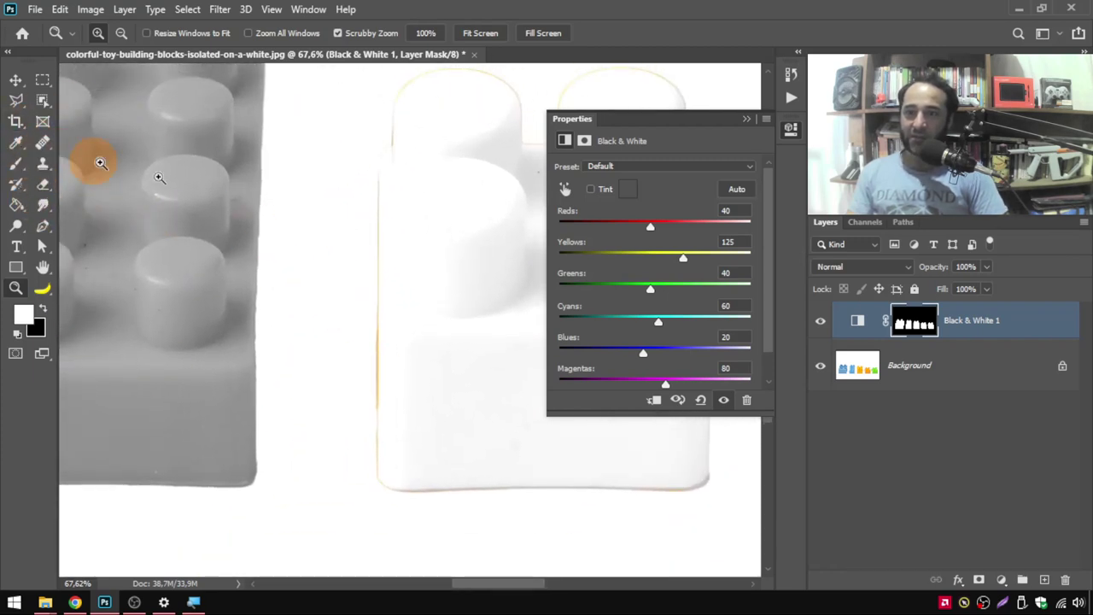
scroll(355, 337, down, 3)
scroll(353, 366, down, 2)
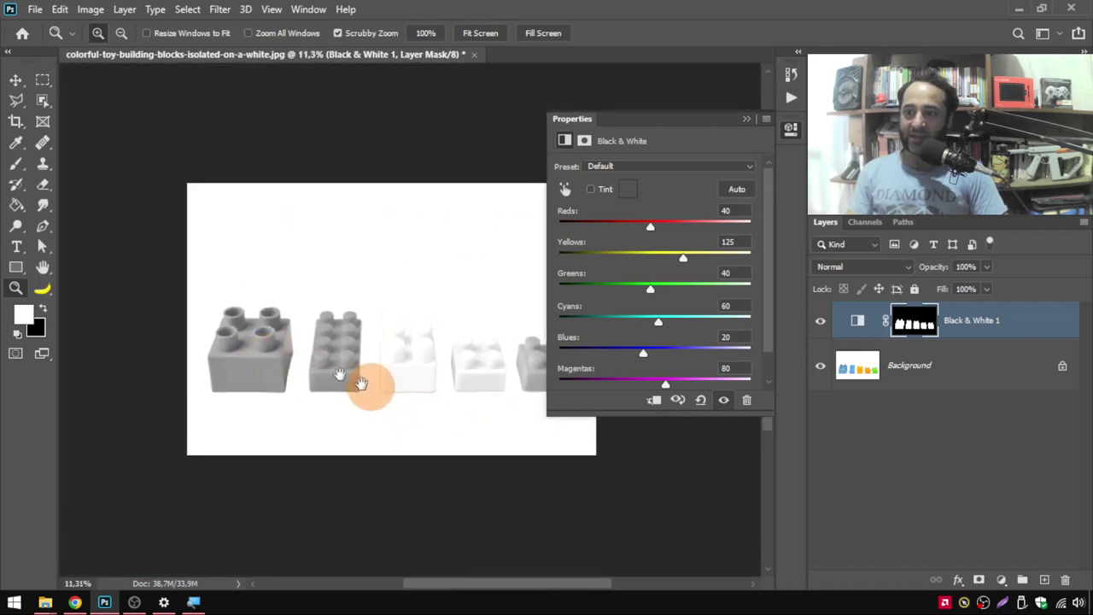
drag(288, 332, 298, 333)
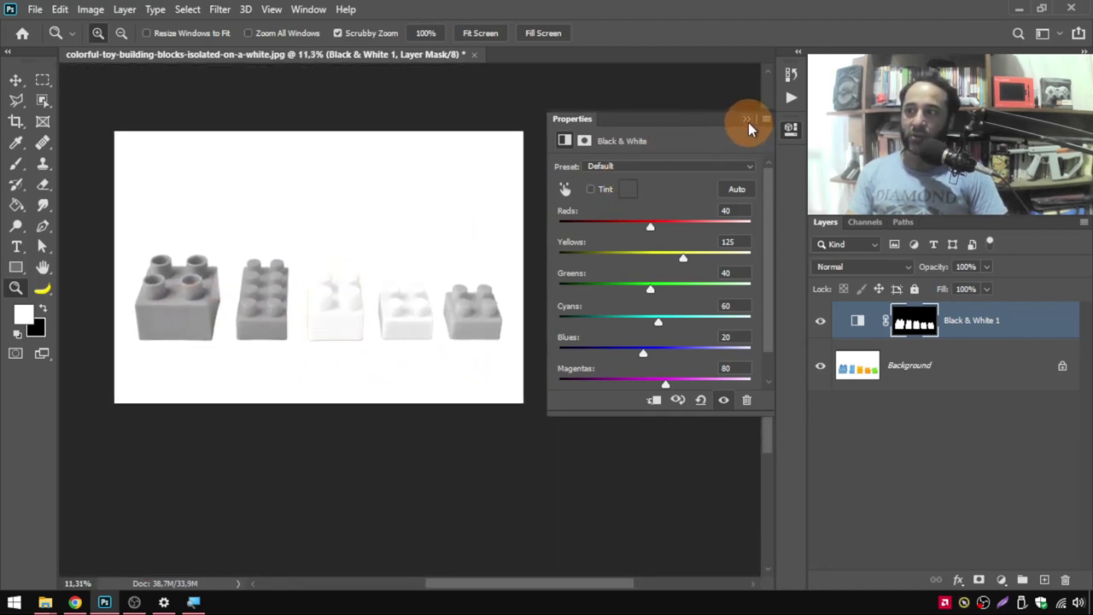
- Collapse the Properties panel and view the whole finished image
click(747, 119)
mouse_move(435, 316)
mouse_down()
mouse_move(447, 342)
mouse_move(402, 395)
mouse_move(410, 407)
mouse_up()
scroll(384, 340, up, 2)
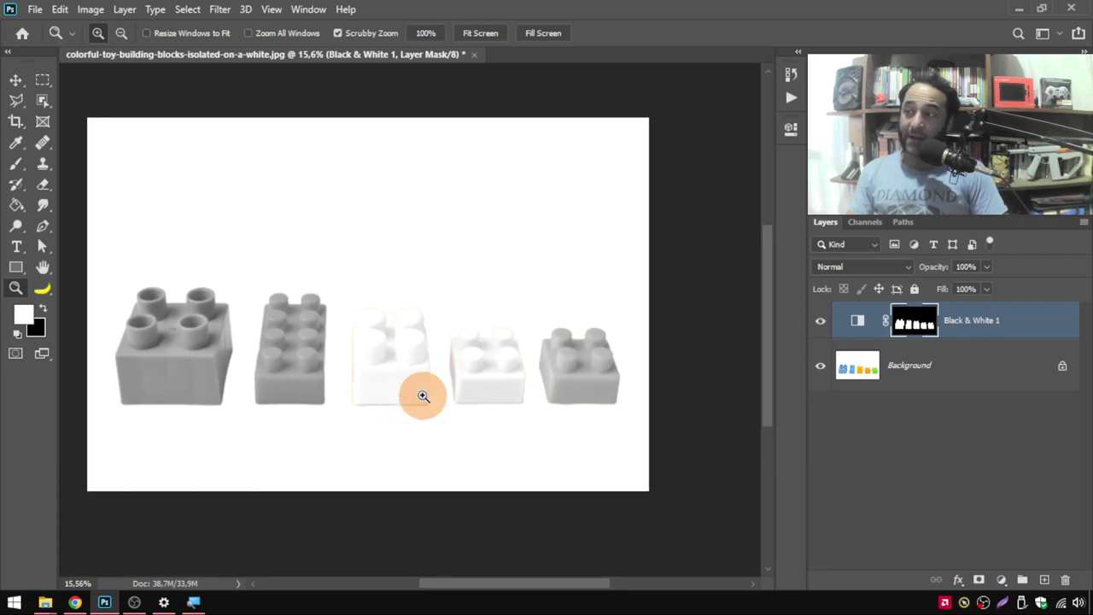